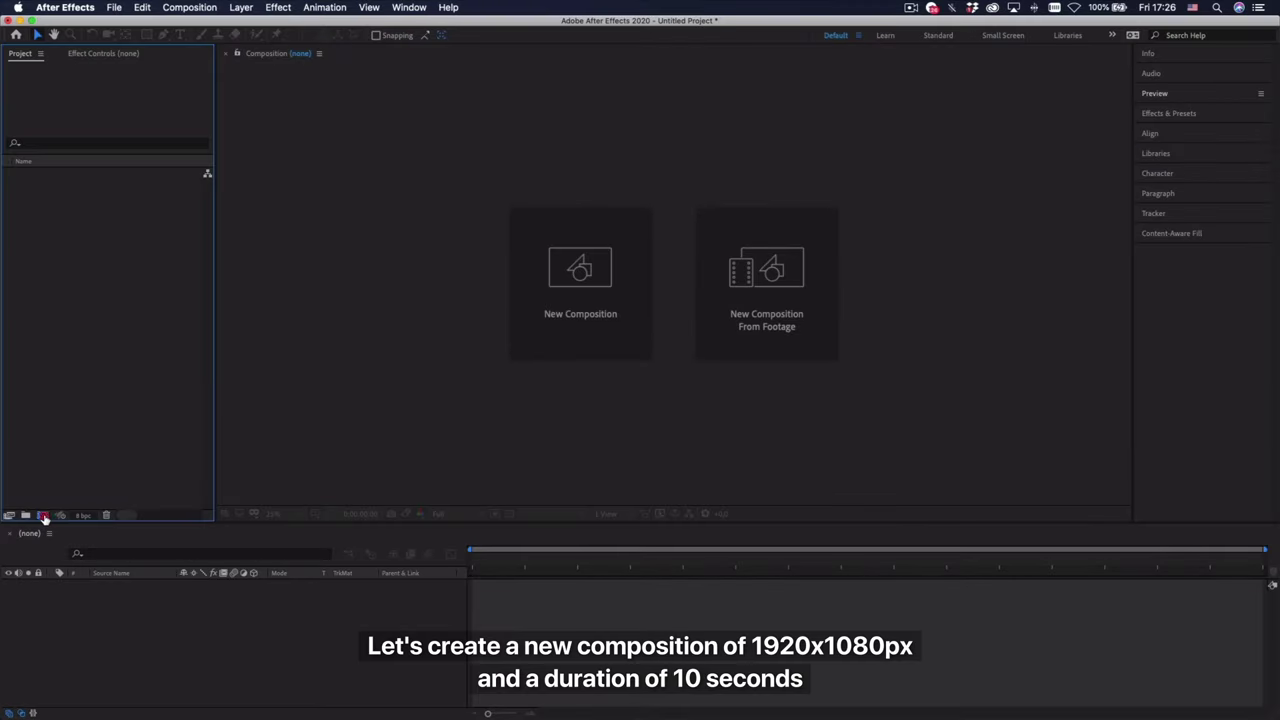
# Step: Create Comp 1 as an HDTV 1080 (1920×1080) composition lasting 0;00;10;00
pyautogui.click(43, 516)
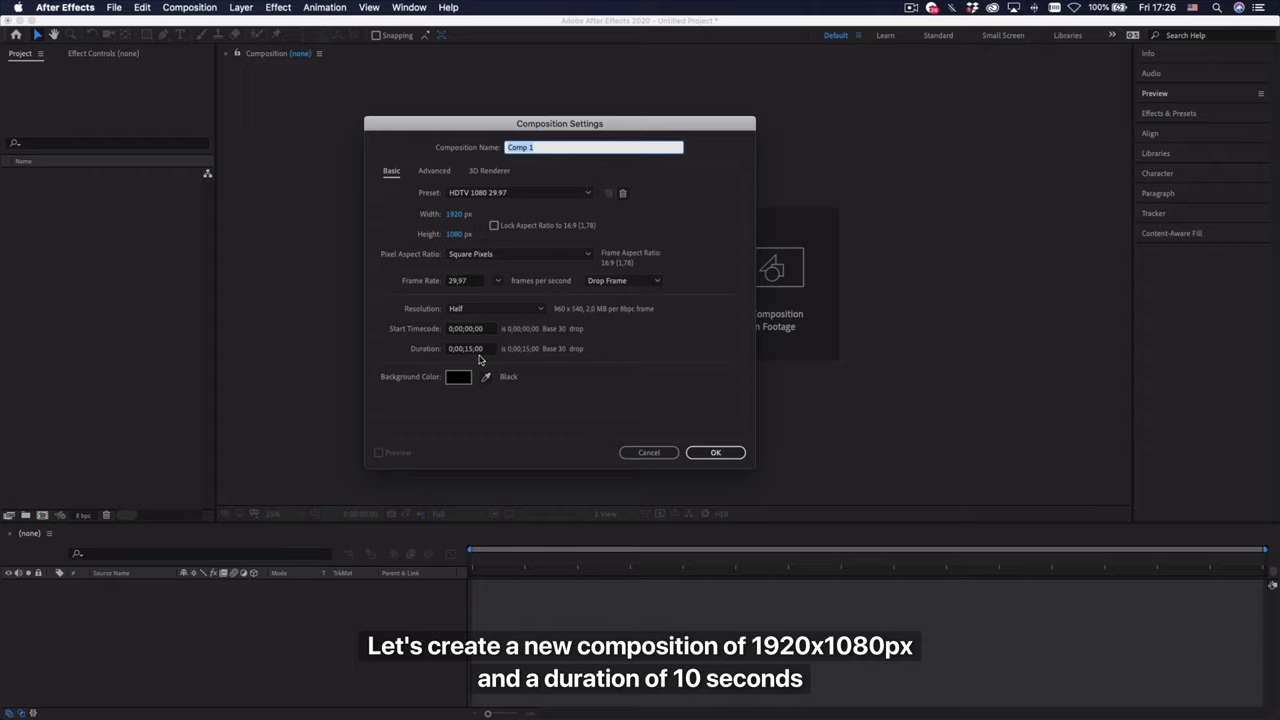
pyautogui.click(470, 349)
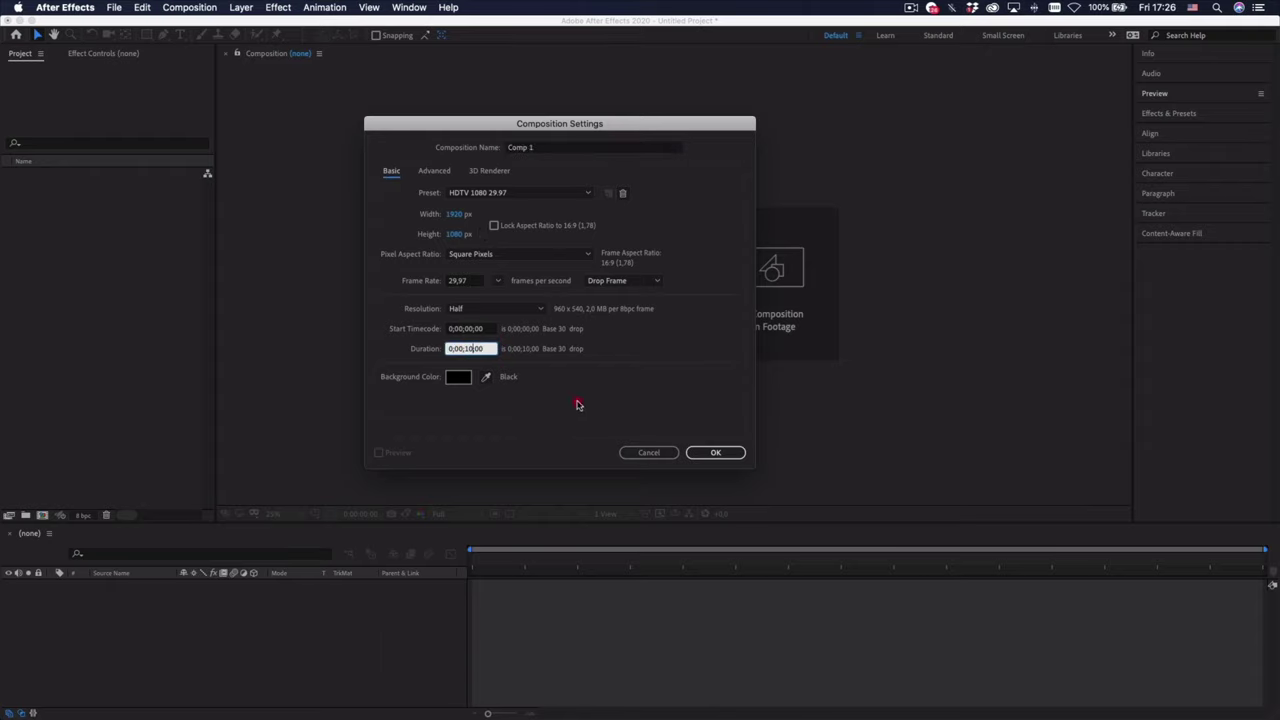
pyautogui.click(577, 404)
pyautogui.click(735, 456)
# Step: Import My_Video_01.mp4 and place it as a layer in Comp 1
pyautogui.doubleClick(93, 307)
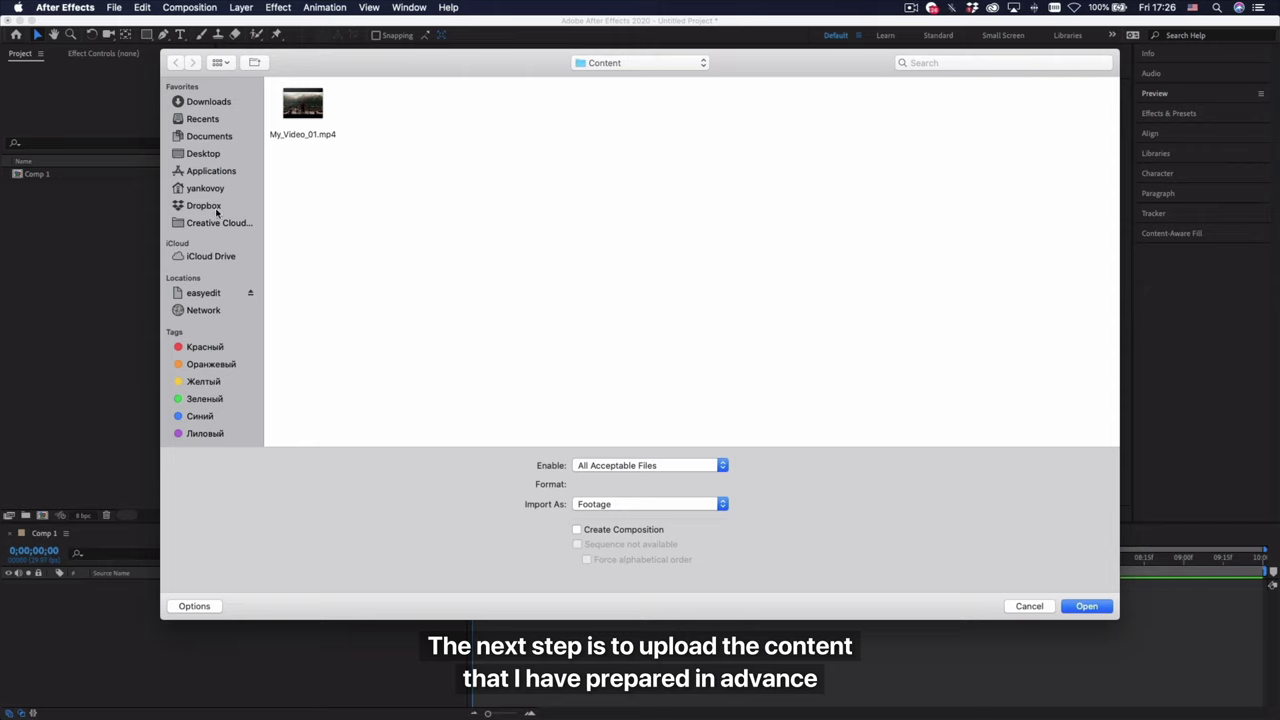
pyautogui.click(300, 128)
pyautogui.click(1086, 606)
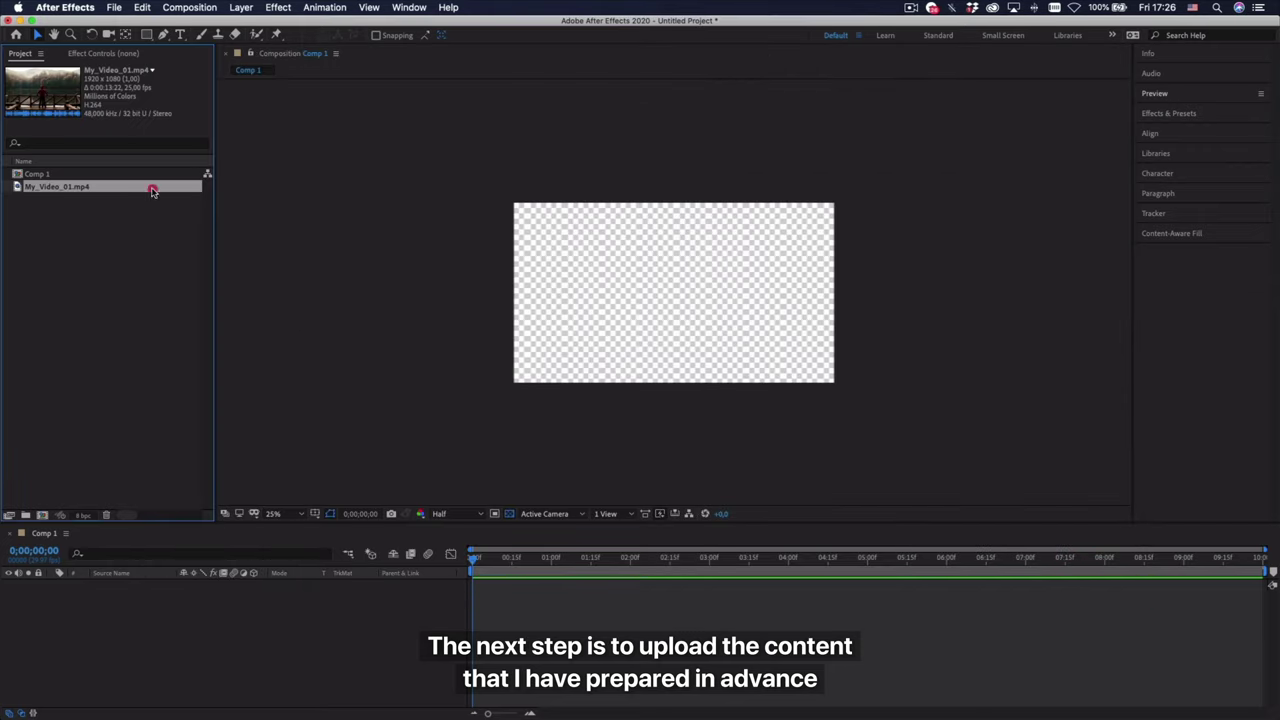
pyautogui.moveTo(152, 190); pyautogui.dragTo(220, 598)
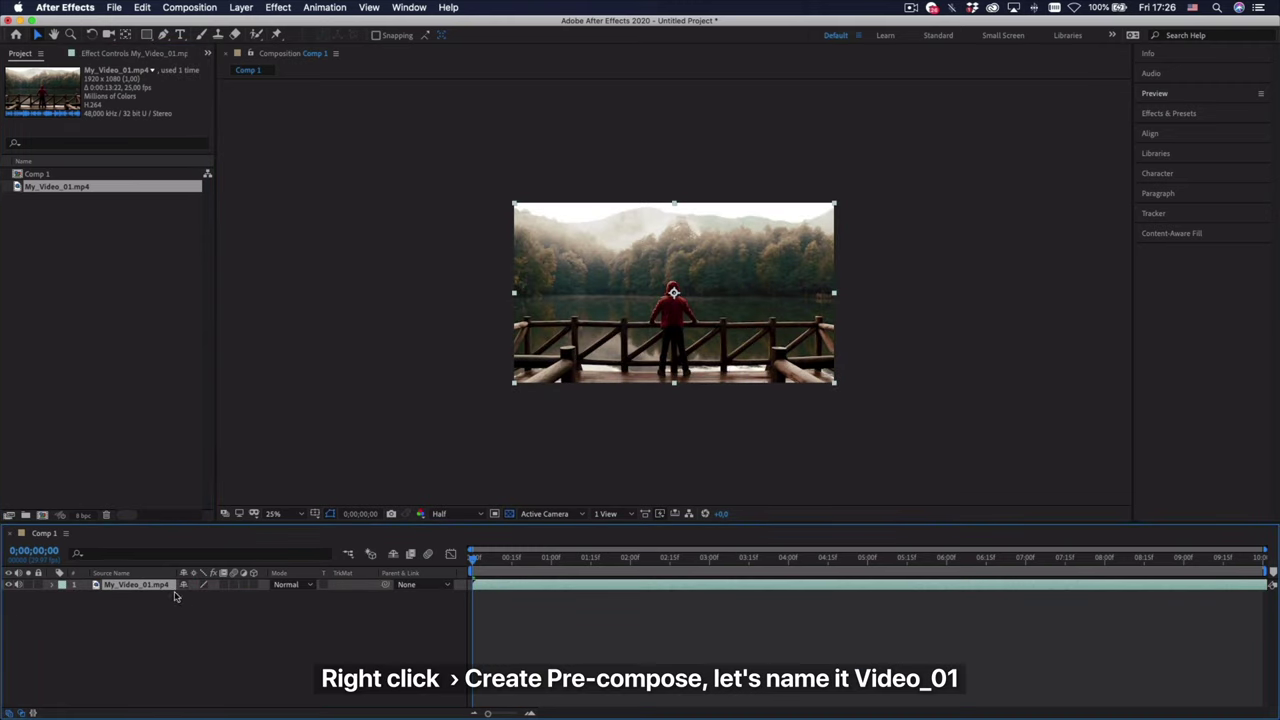
# Step: Pre-compose the video layer as 'Video_01' and open that precomp
pyautogui.rightClick(175, 596)
pyautogui.click(201, 649)
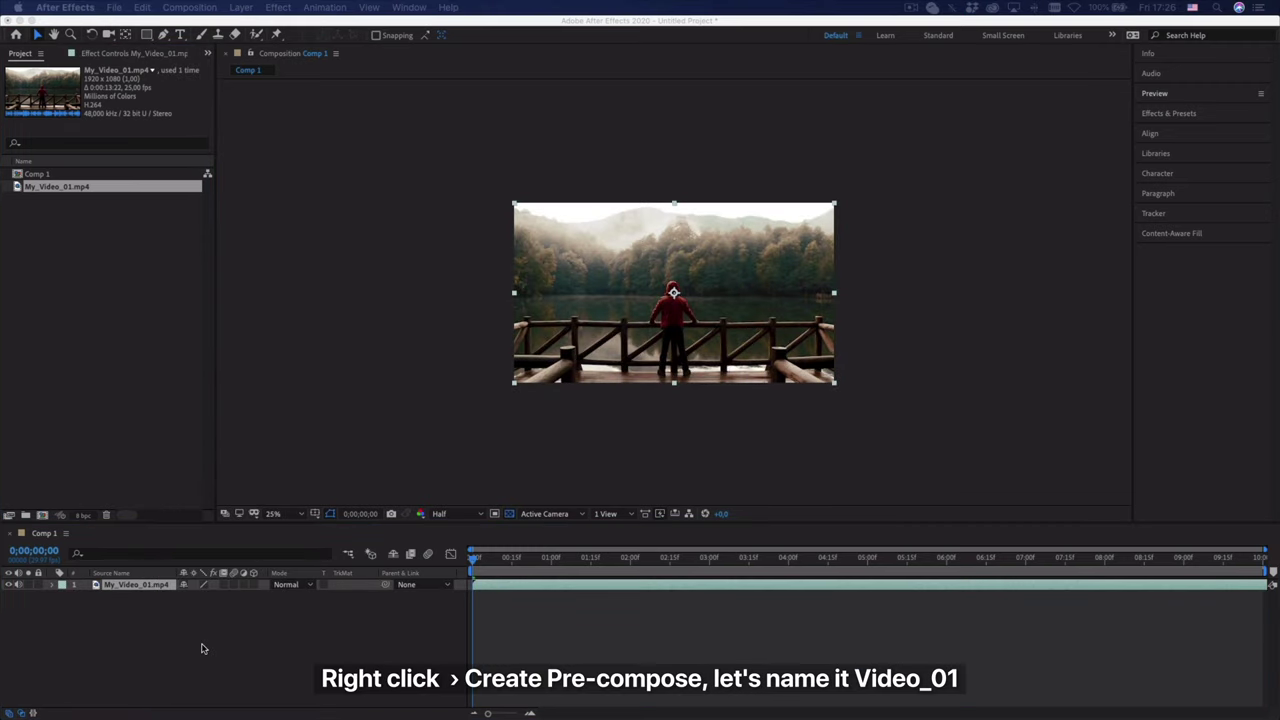
pyautogui.click(358, 254)
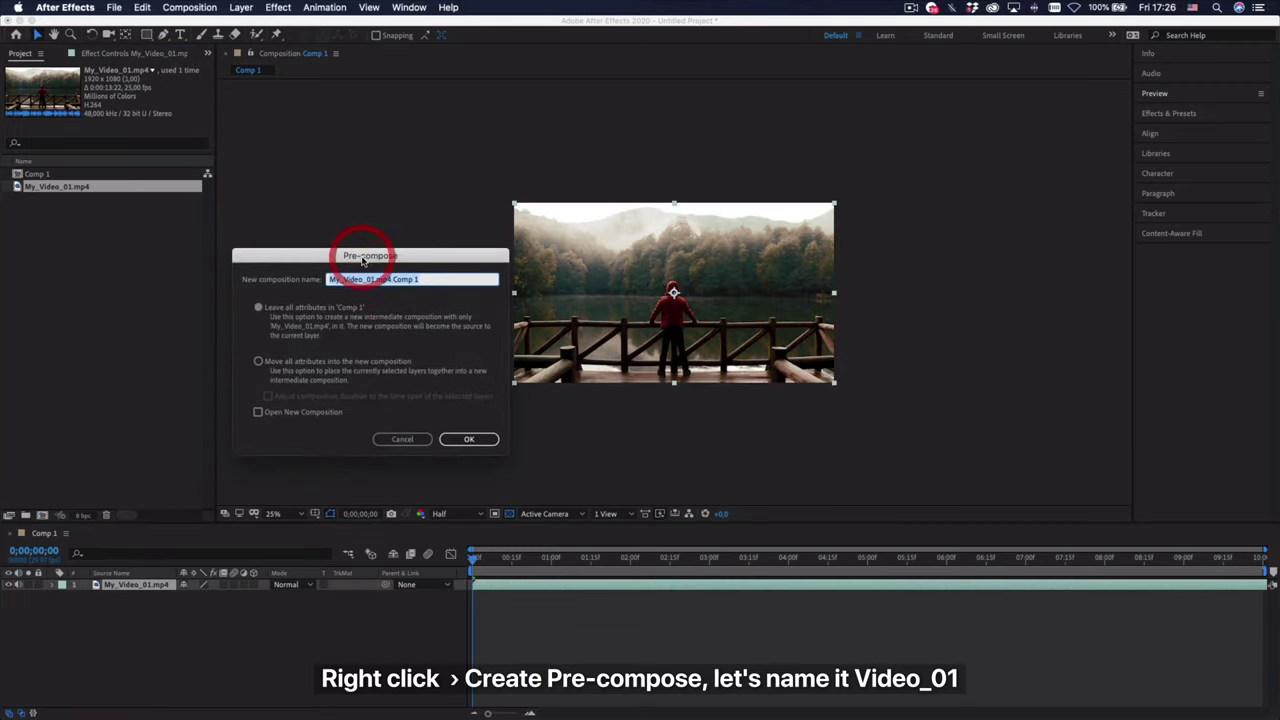
pyautogui.write('Video_01')
pyautogui.press('Return')
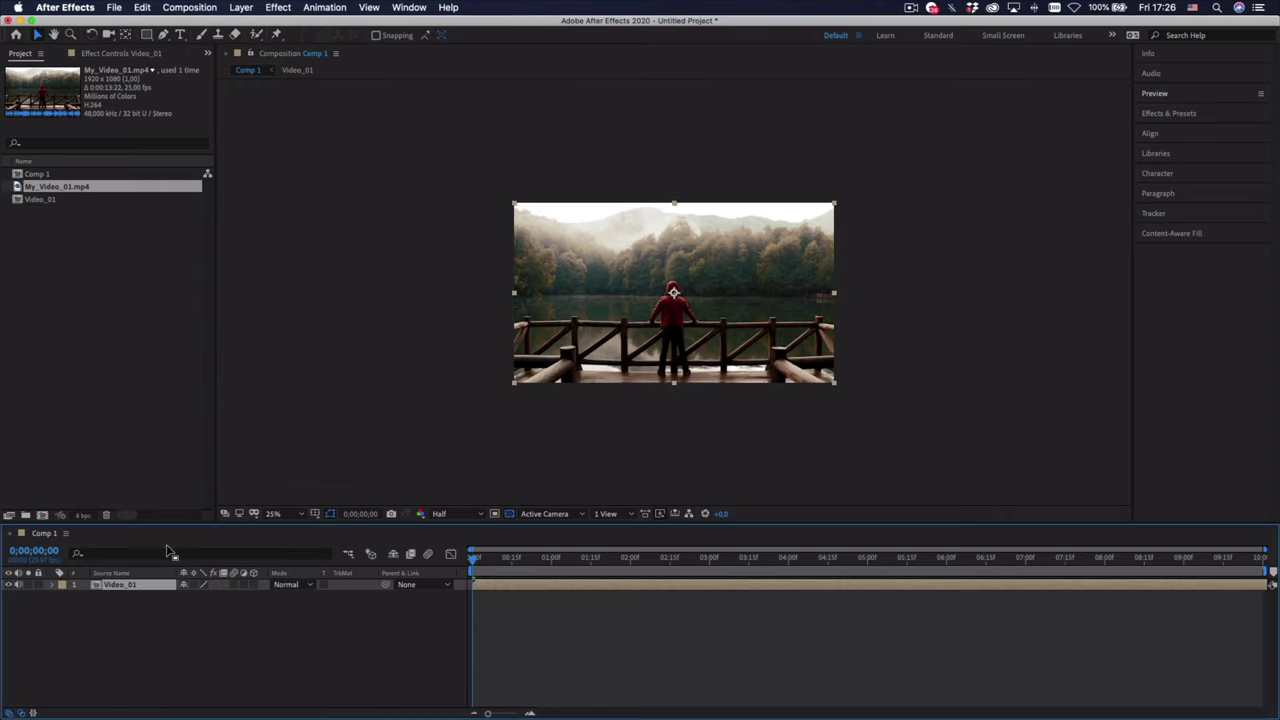
pyautogui.doubleClick(145, 589)
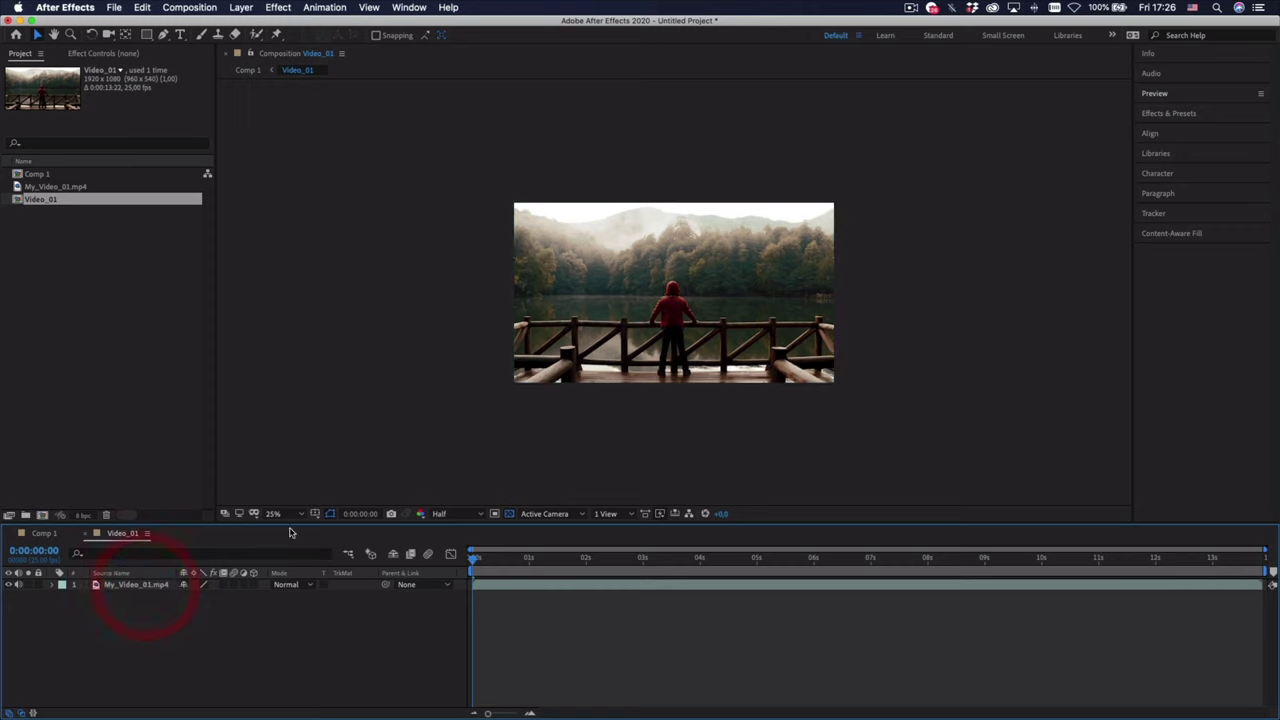
# Step: Scale the lake clip beyond the frame edges inside Video_01, then return to Comp 1
pyautogui.click(625, 360)
pyautogui.moveTo(834, 383); pyautogui.dragTo(904, 420)
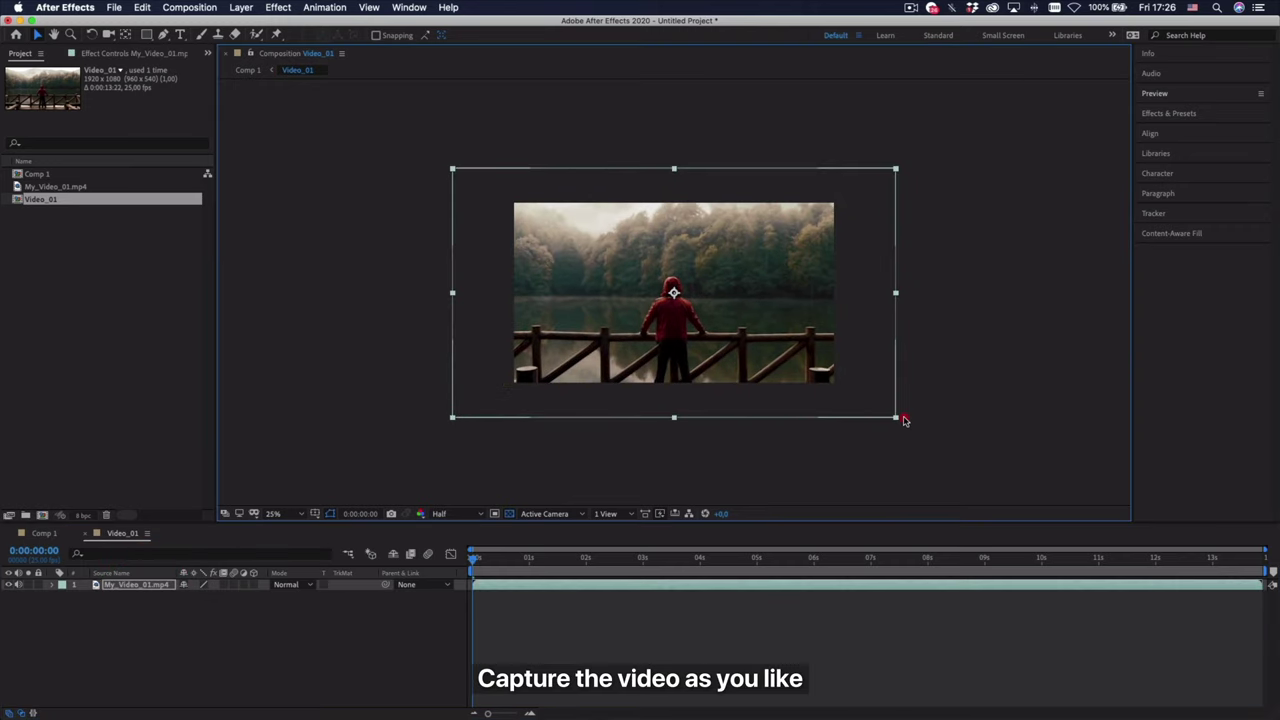
pyautogui.moveTo(904, 421); pyautogui.dragTo(907, 424)
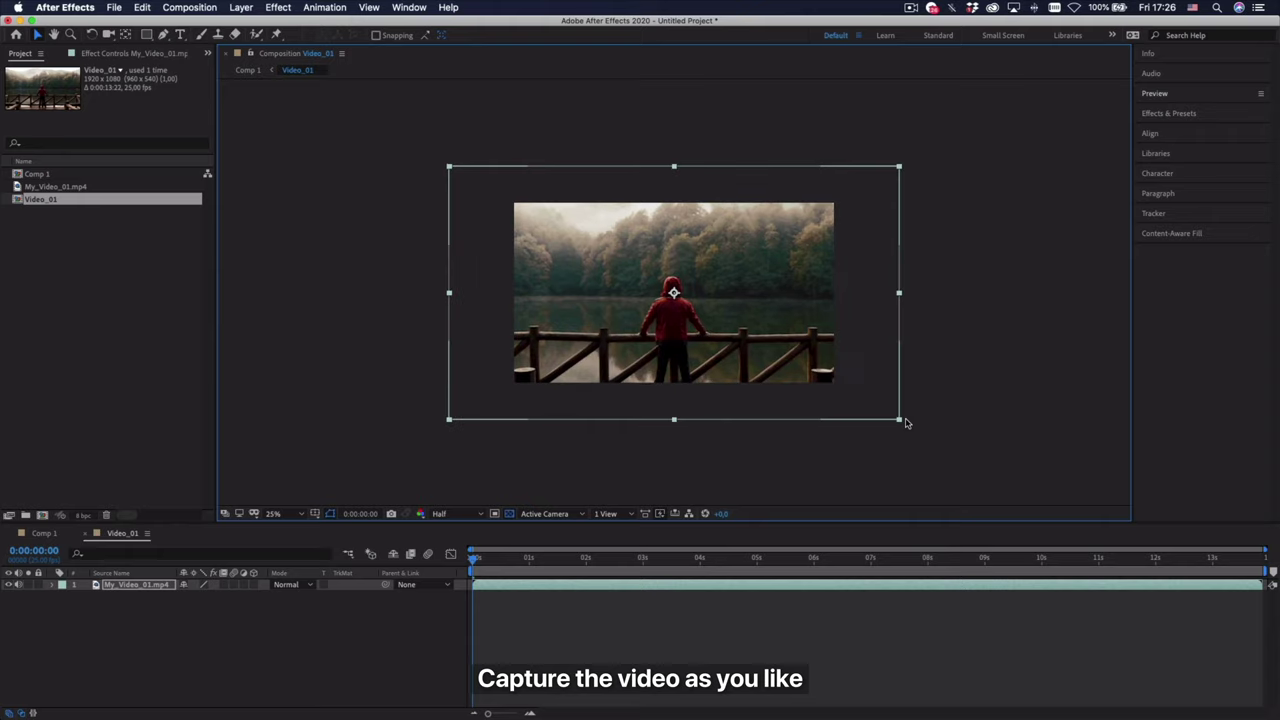
pyautogui.click(702, 457)
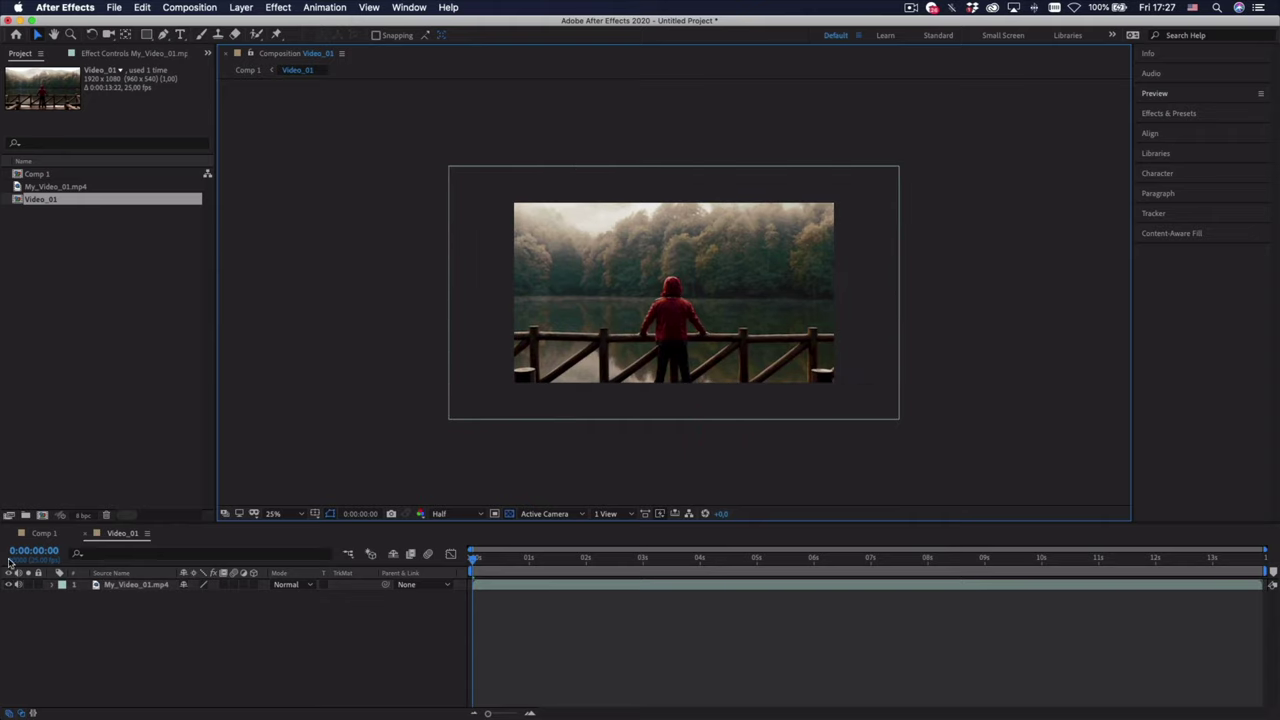
pyautogui.click(88, 535)
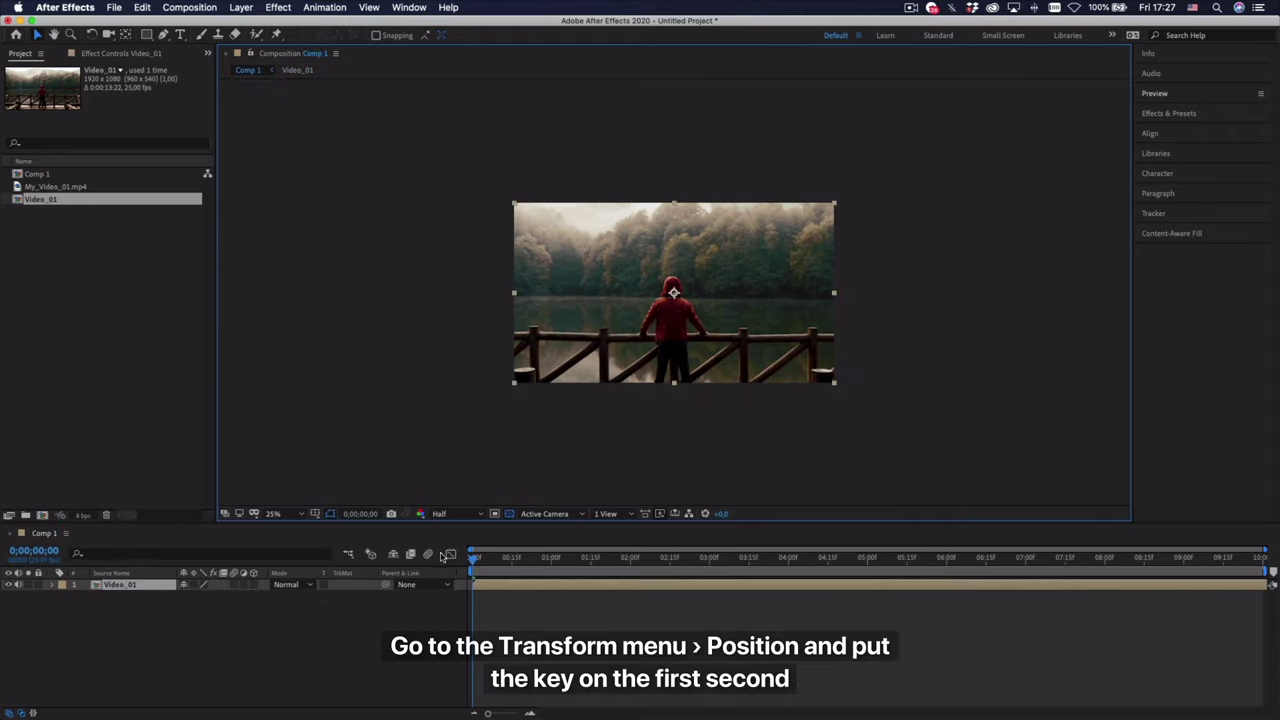
# Step: Keyframe Video_01's Position centred at 1s and above the frame (960,-544) at 0s
pyautogui.moveTo(474, 560); pyautogui.dragTo(553, 567)
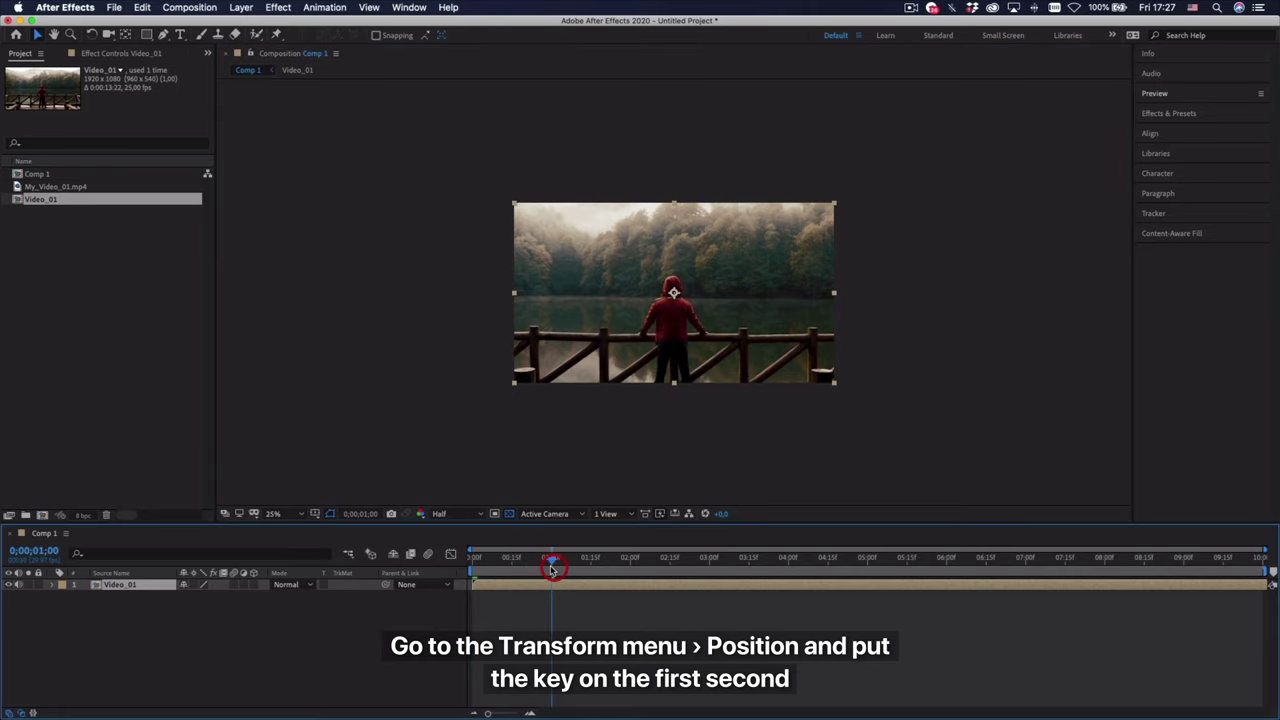
pyautogui.click(61, 598)
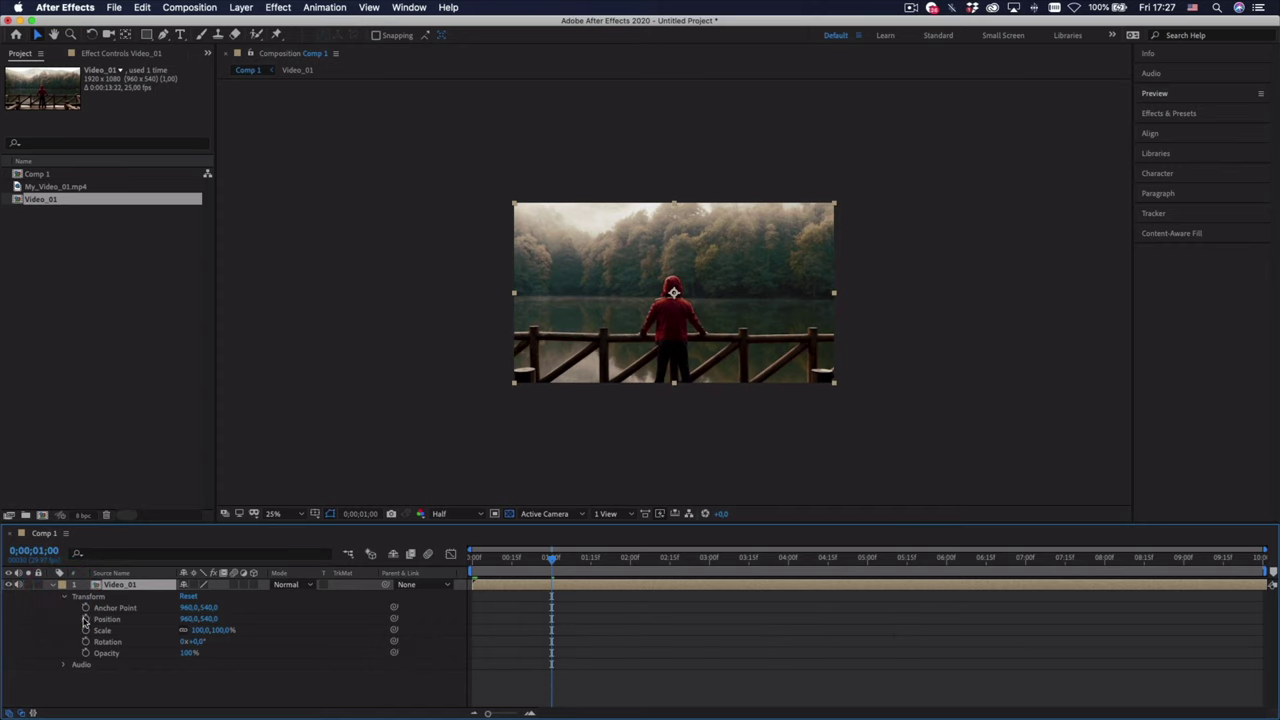
pyautogui.click(97, 619)
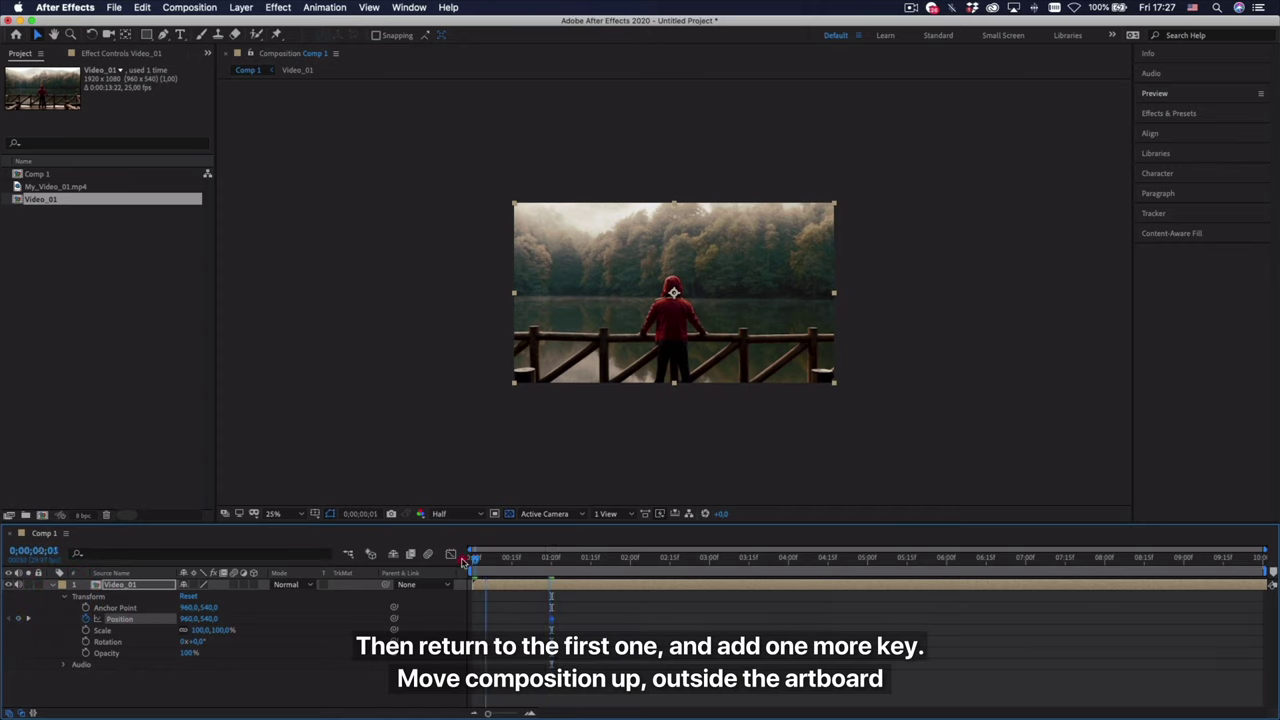
pyautogui.click(470, 560)
pyautogui.moveTo(741, 362); pyautogui.dragTo(740, 180)
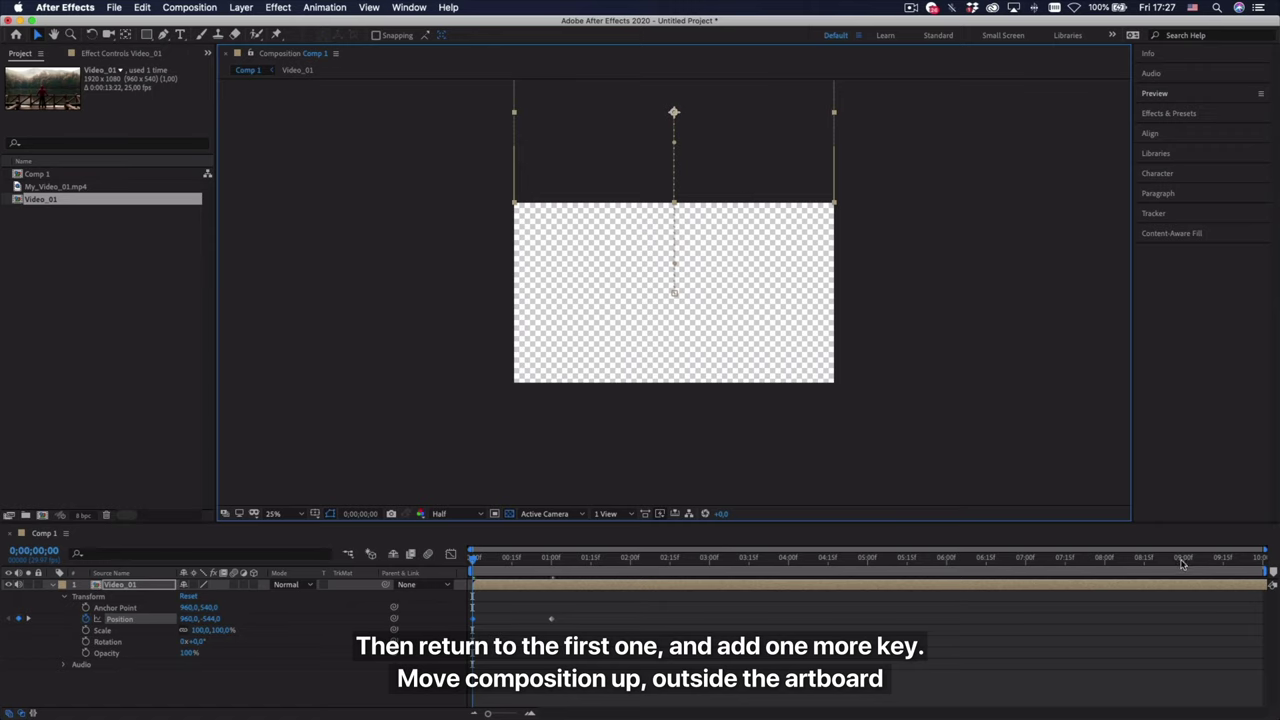
# Step: Add a centred Position keyframe at 9s and an exit below the frame (960,1636) at the end
pyautogui.click(1182, 562)
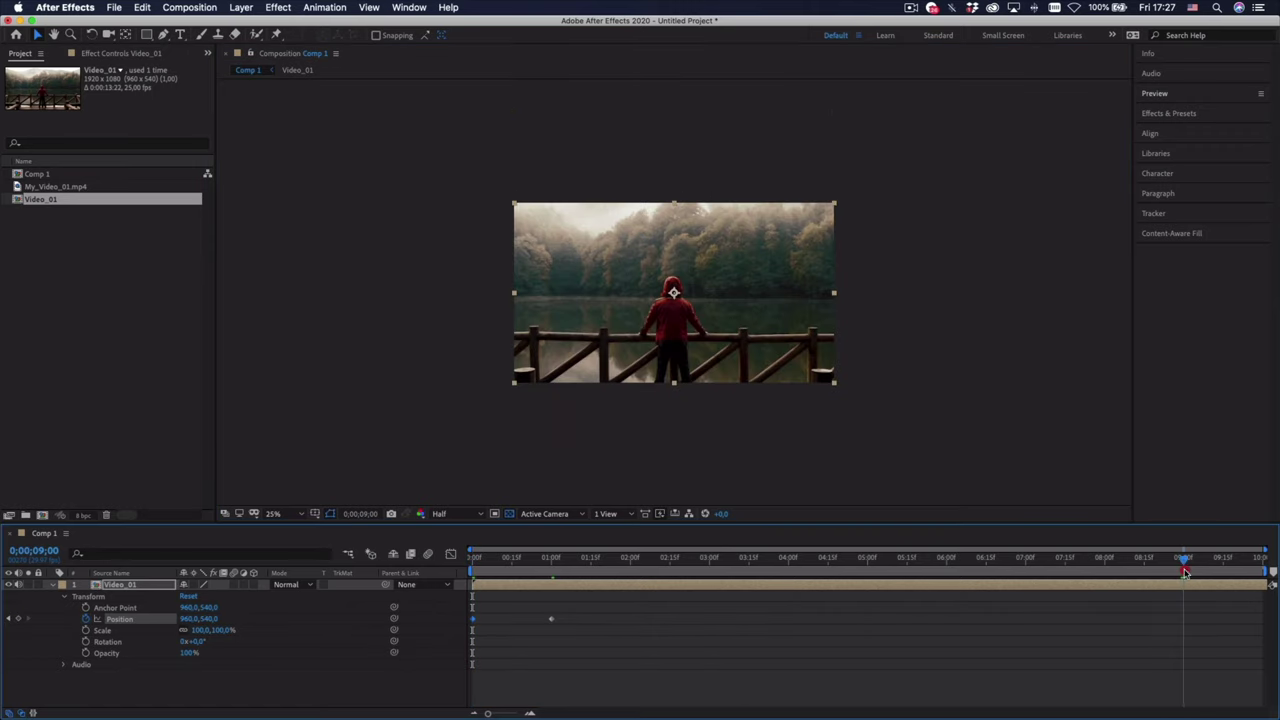
pyautogui.click(1185, 565)
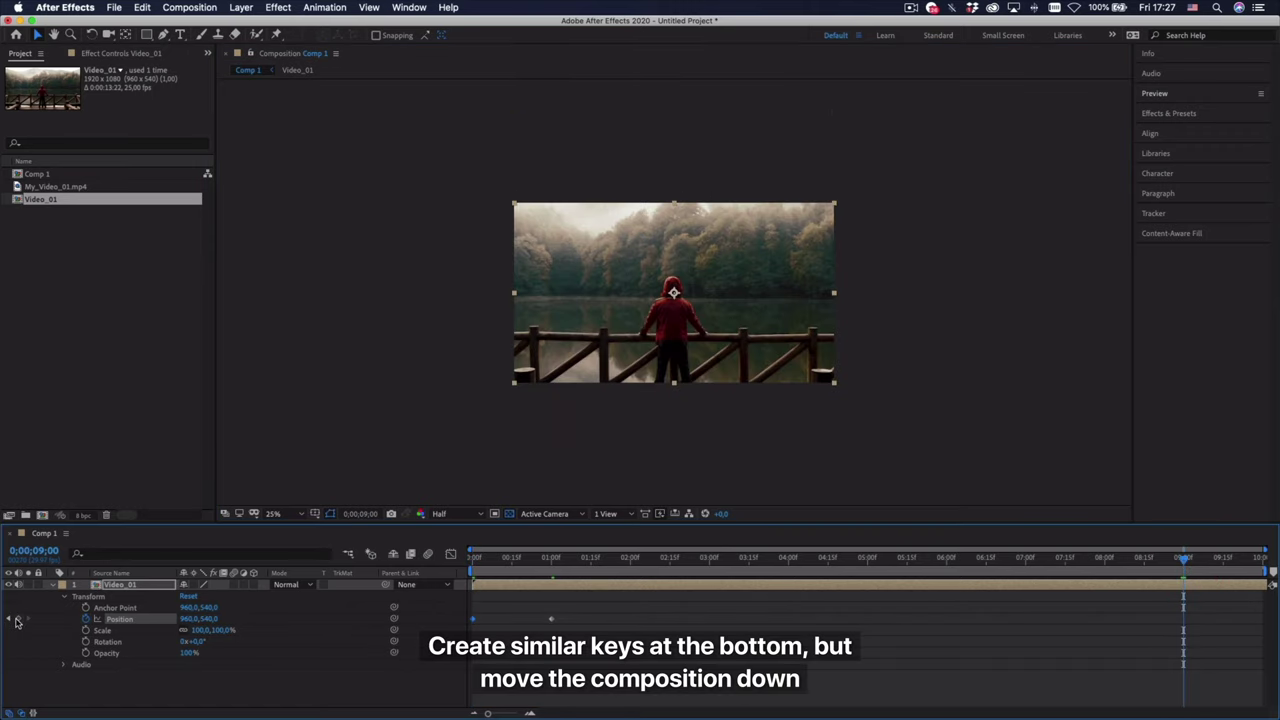
pyautogui.moveTo(1183, 561); pyautogui.dragTo(1266, 561)
pyautogui.click(771, 283)
pyautogui.moveTo(771, 283); pyautogui.dragTo(774, 467)
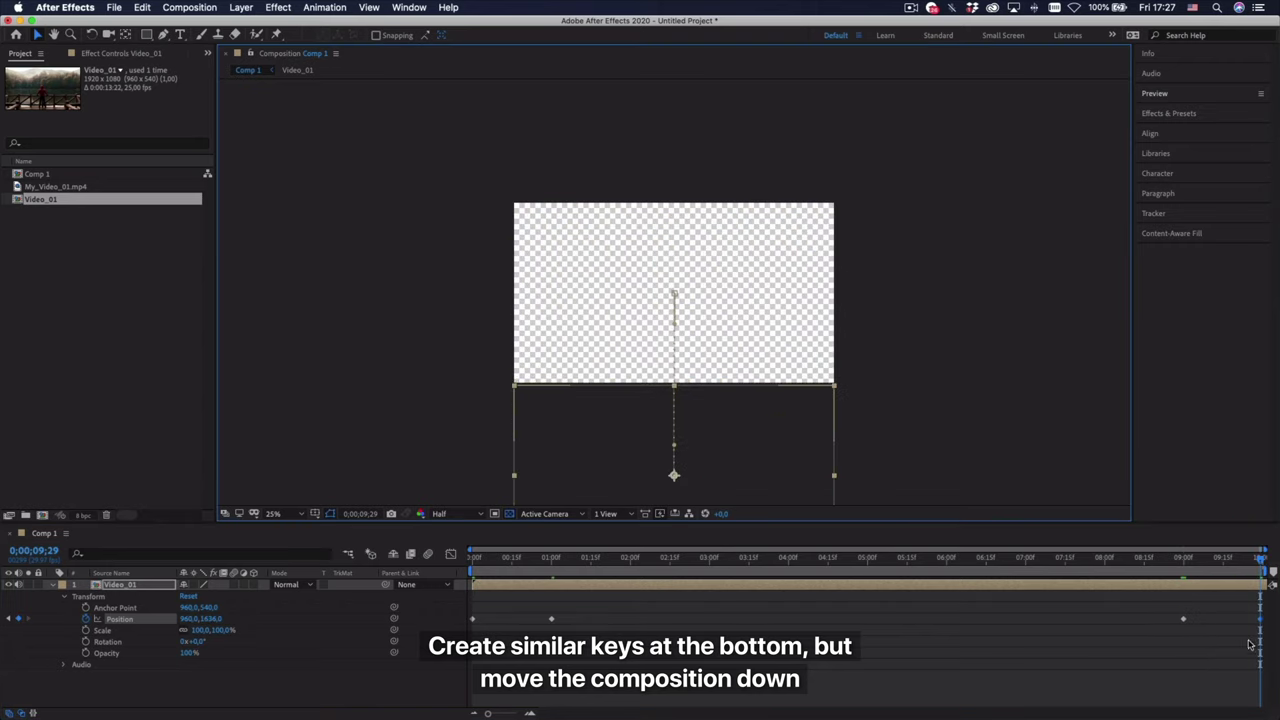
pyautogui.moveTo(1264, 647); pyautogui.dragTo(470, 593)
# Step: Apply Easy Ease to the Position keyframes and sharpen the opening ease in the speed graph
pyautogui.rightClick(551, 621)
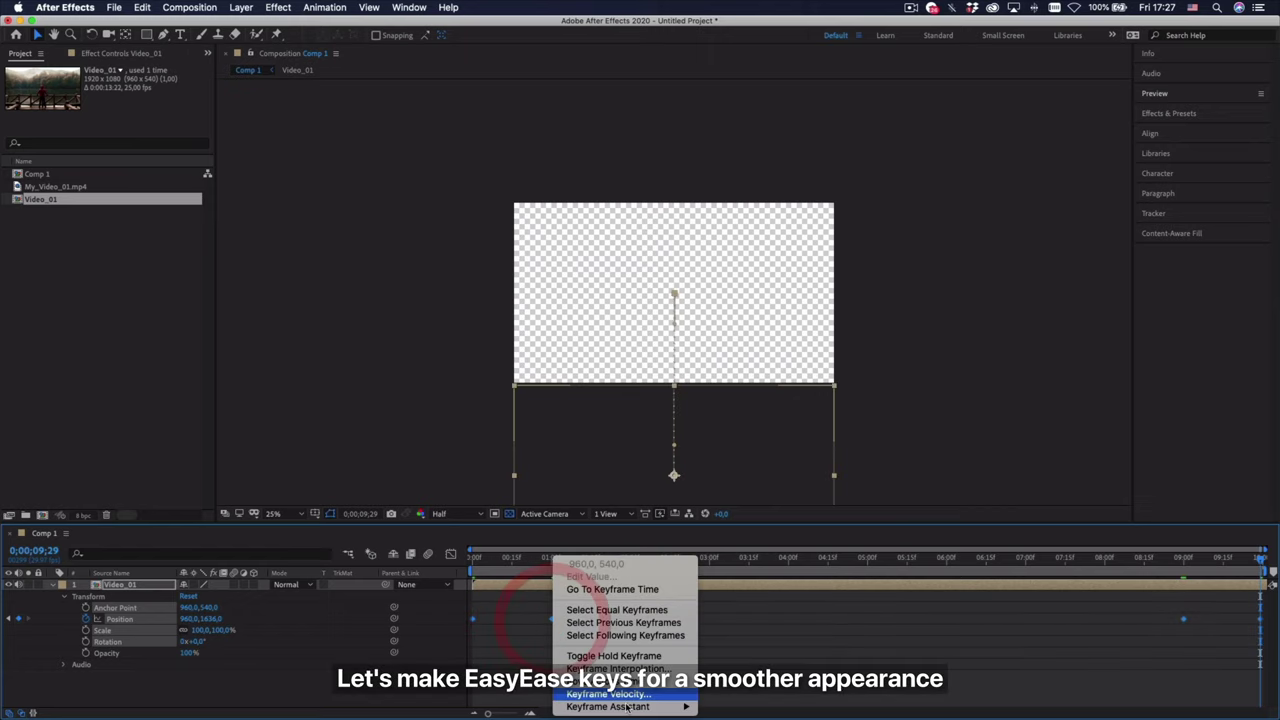
pyautogui.moveTo(614, 706)
pyautogui.click(777, 631)
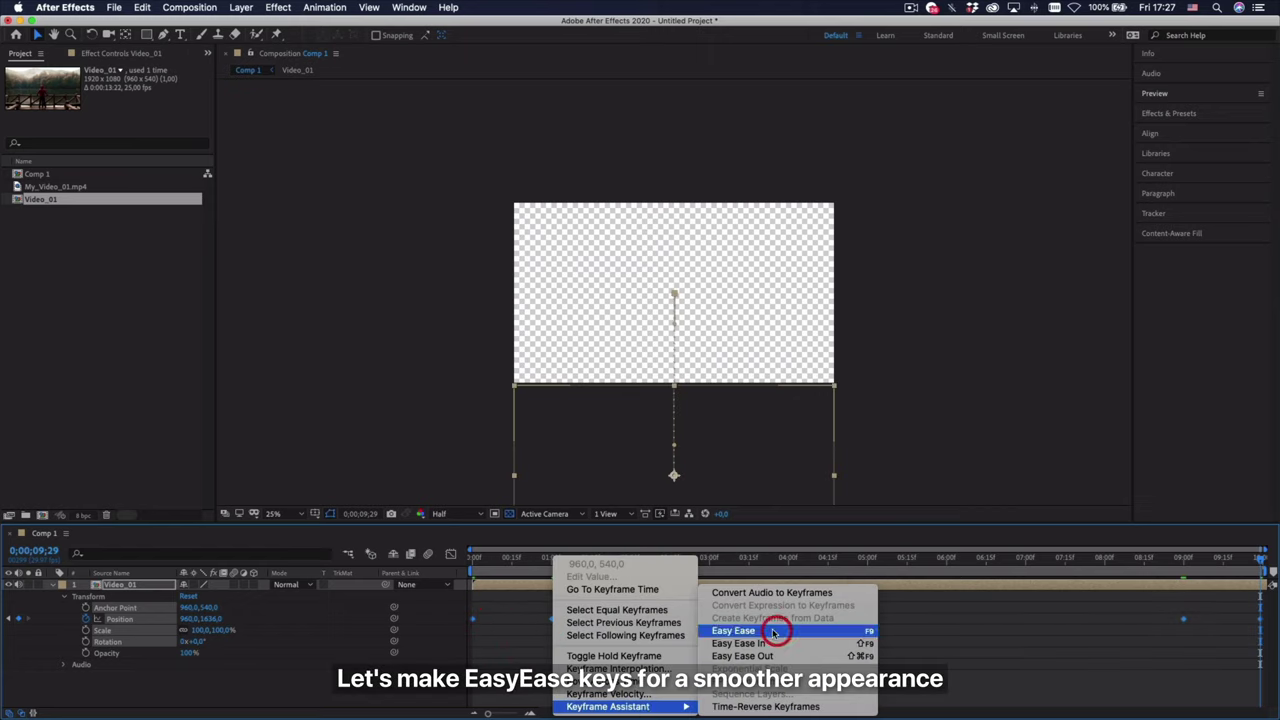
pyautogui.click(567, 638)
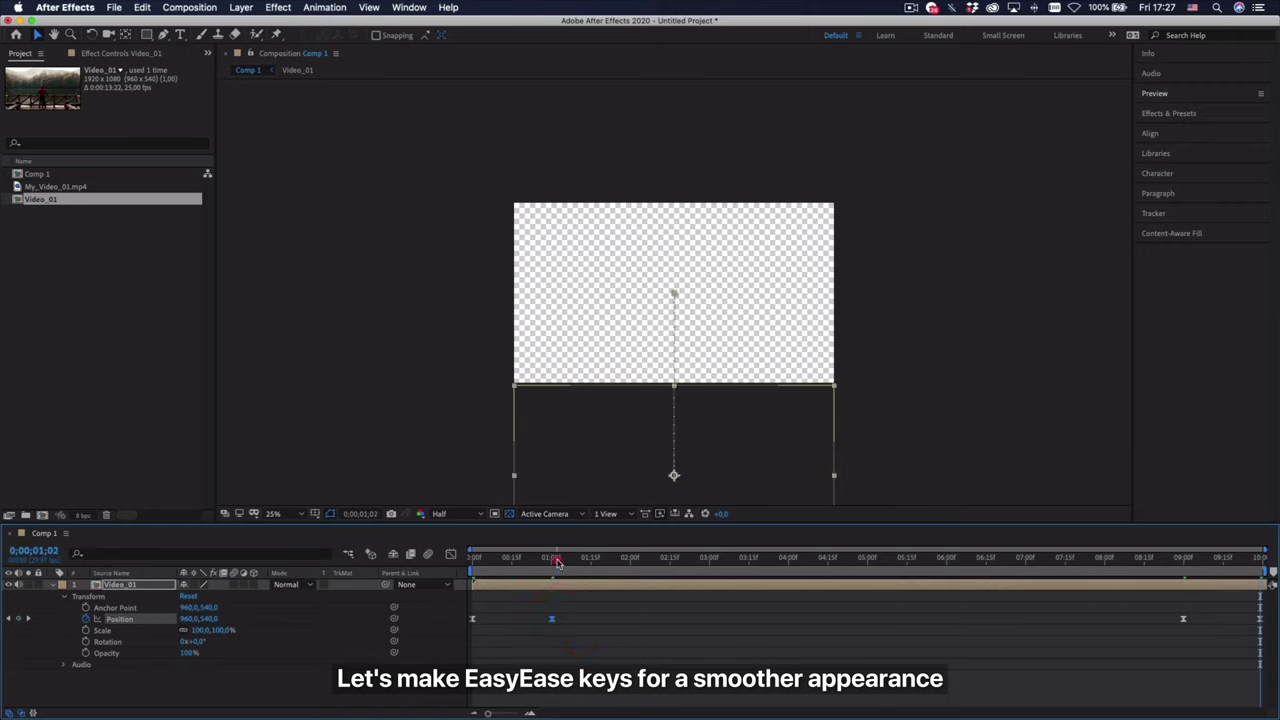
pyautogui.click(552, 560)
pyautogui.click(451, 554)
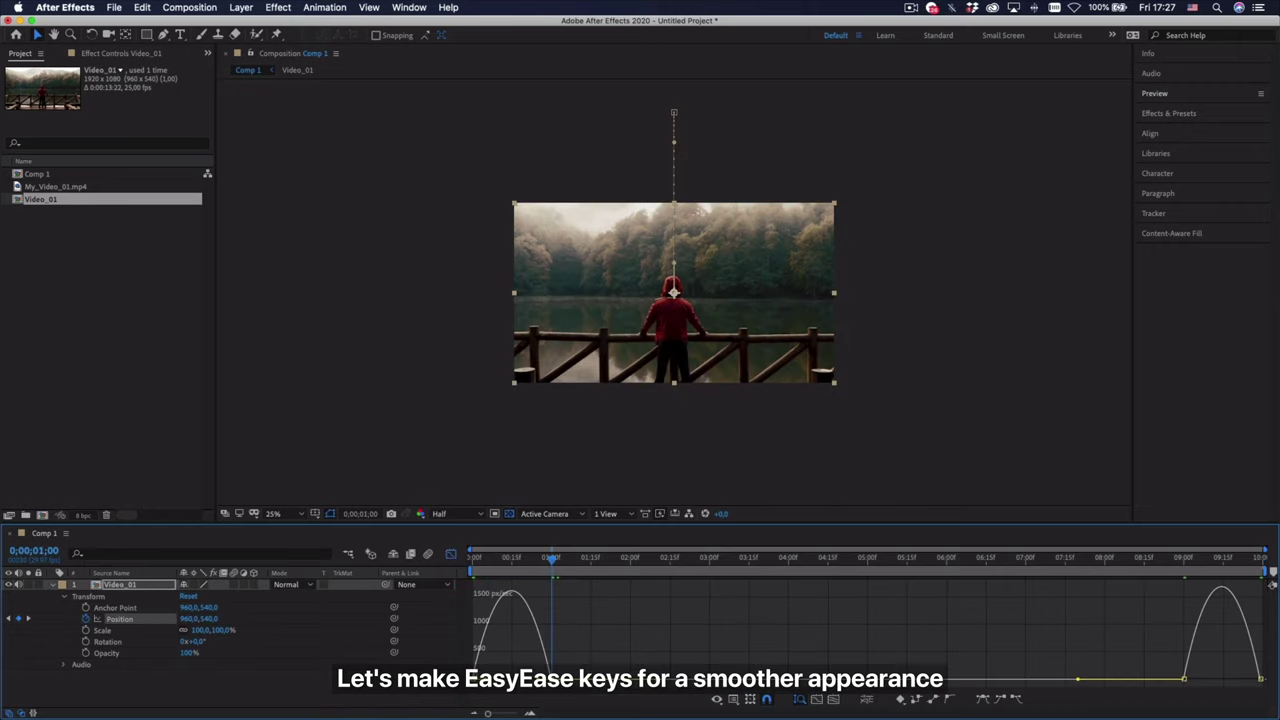
pyautogui.moveTo(478, 678); pyautogui.dragTo(601, 668)
# Step: Stretch the exit ease to 83% influence and preview the slide animation
pyautogui.click(1184, 572)
pyautogui.click(451, 554)
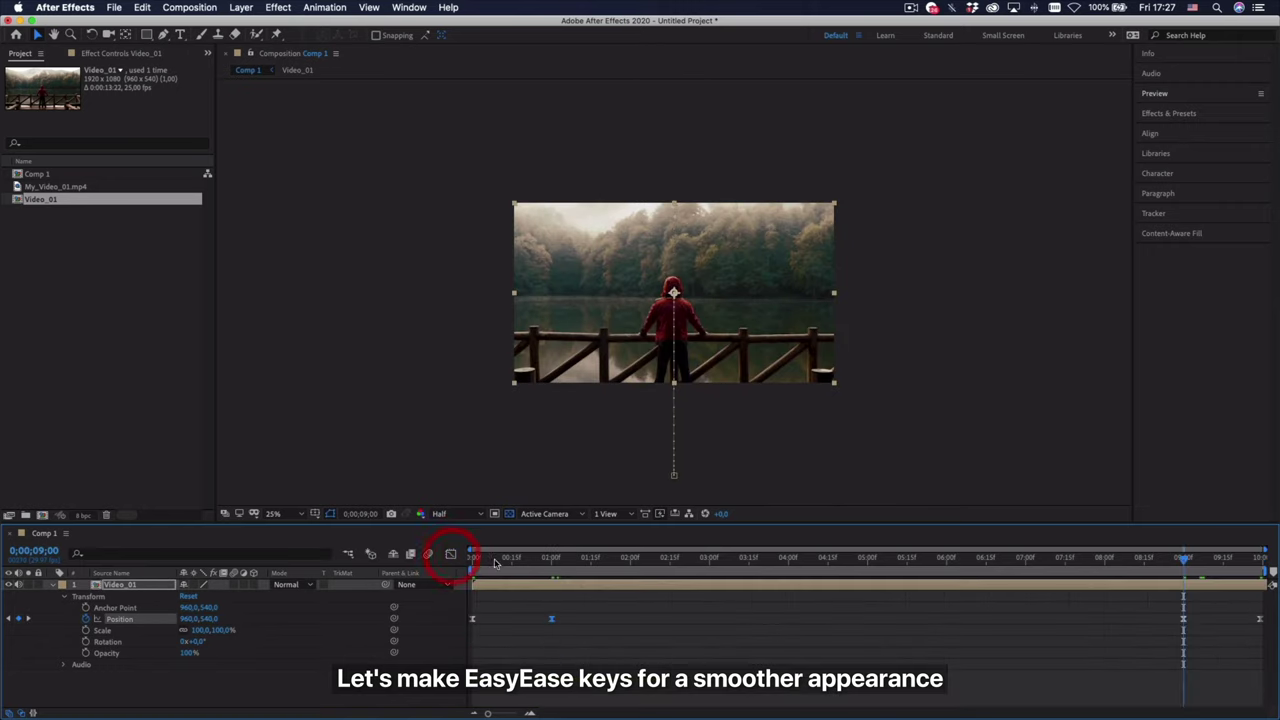
pyautogui.click(1256, 619)
pyautogui.click(1260, 558)
pyautogui.click(451, 554)
pyautogui.moveTo(1258, 679); pyautogui.dragTo(1221, 679)
pyautogui.click(451, 554)
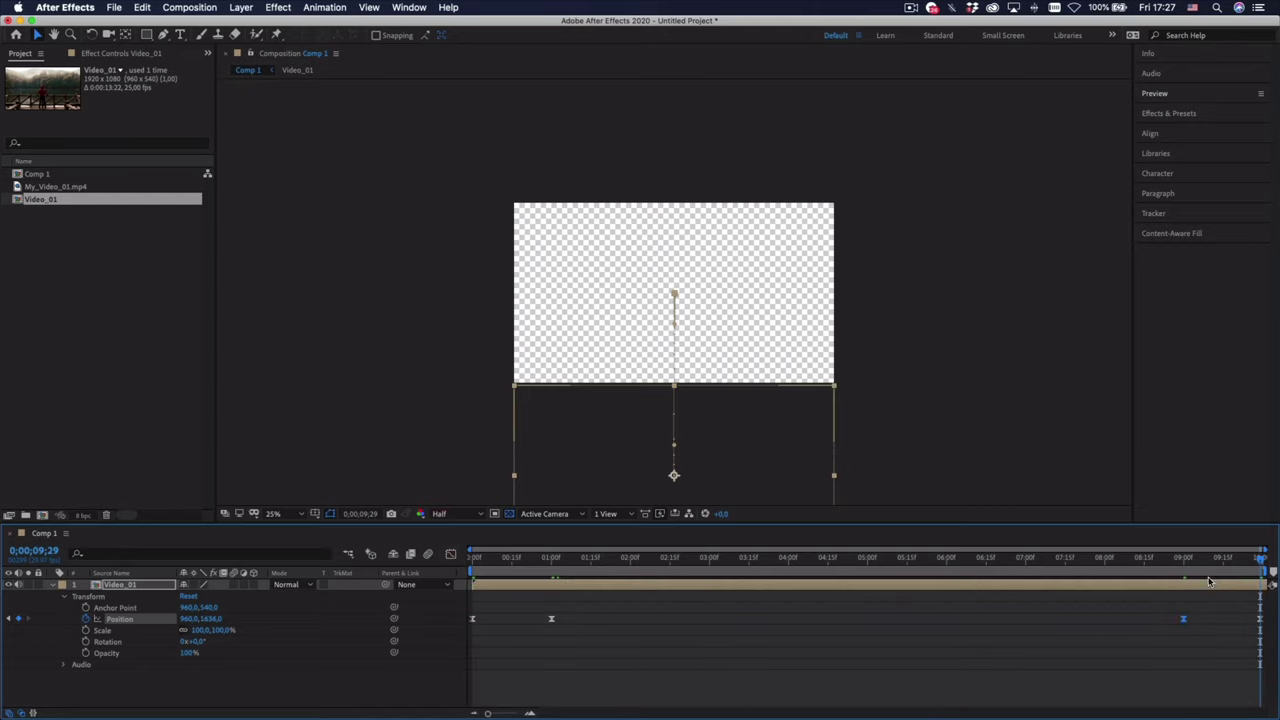
pyautogui.press('space')
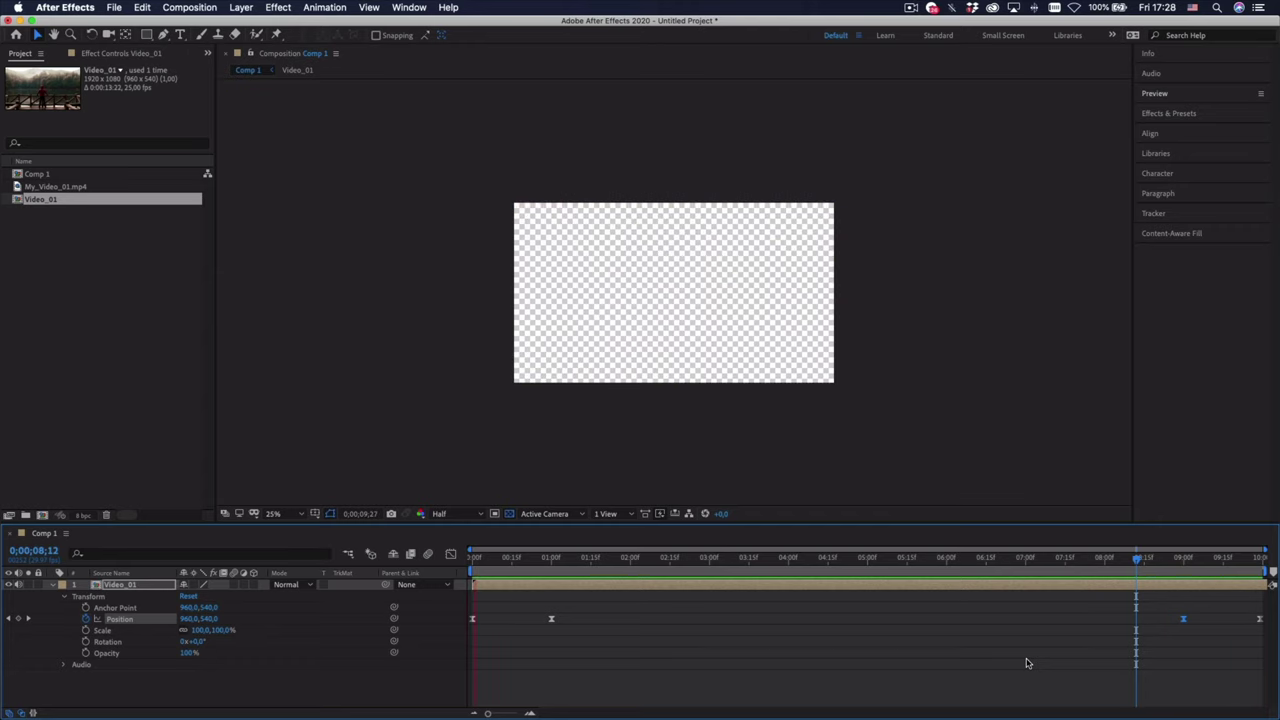
pyautogui.click(558, 582)
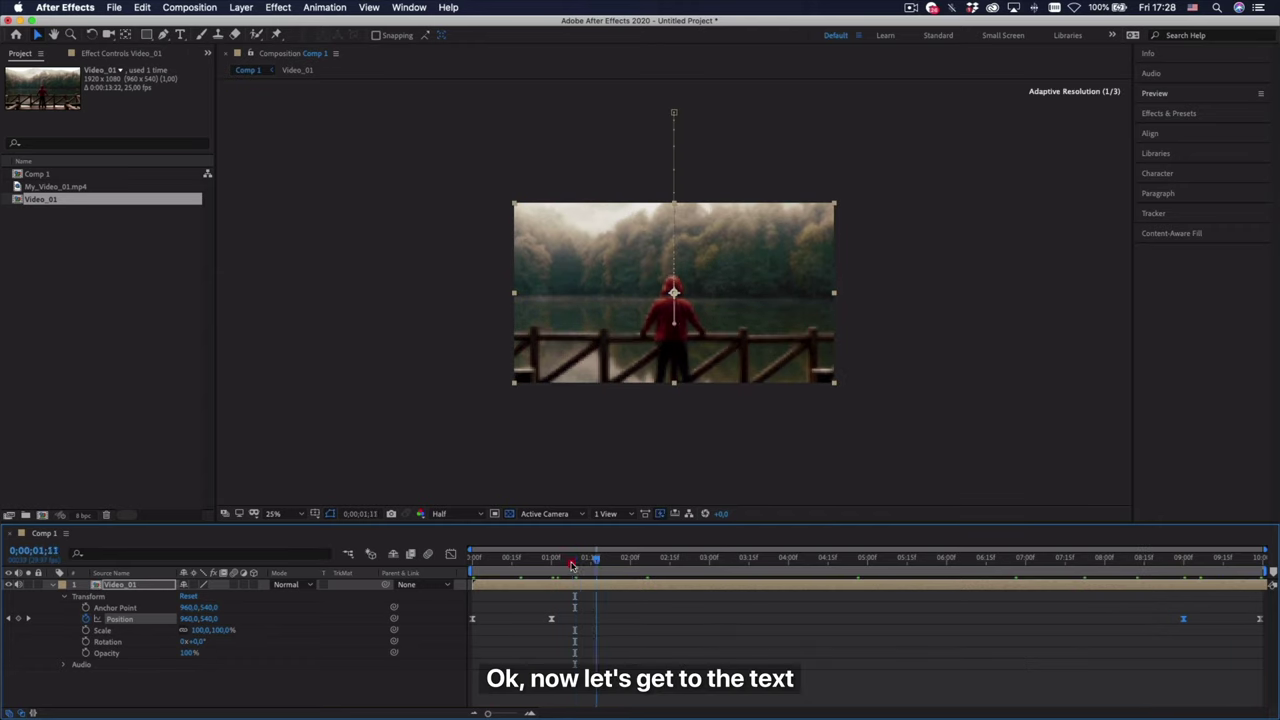
# Step: Launch the EasyEdit Viewer extension, widen its panel, and pick Essential Typography
pyautogui.click(410, 8)
pyautogui.moveTo(540, 77)
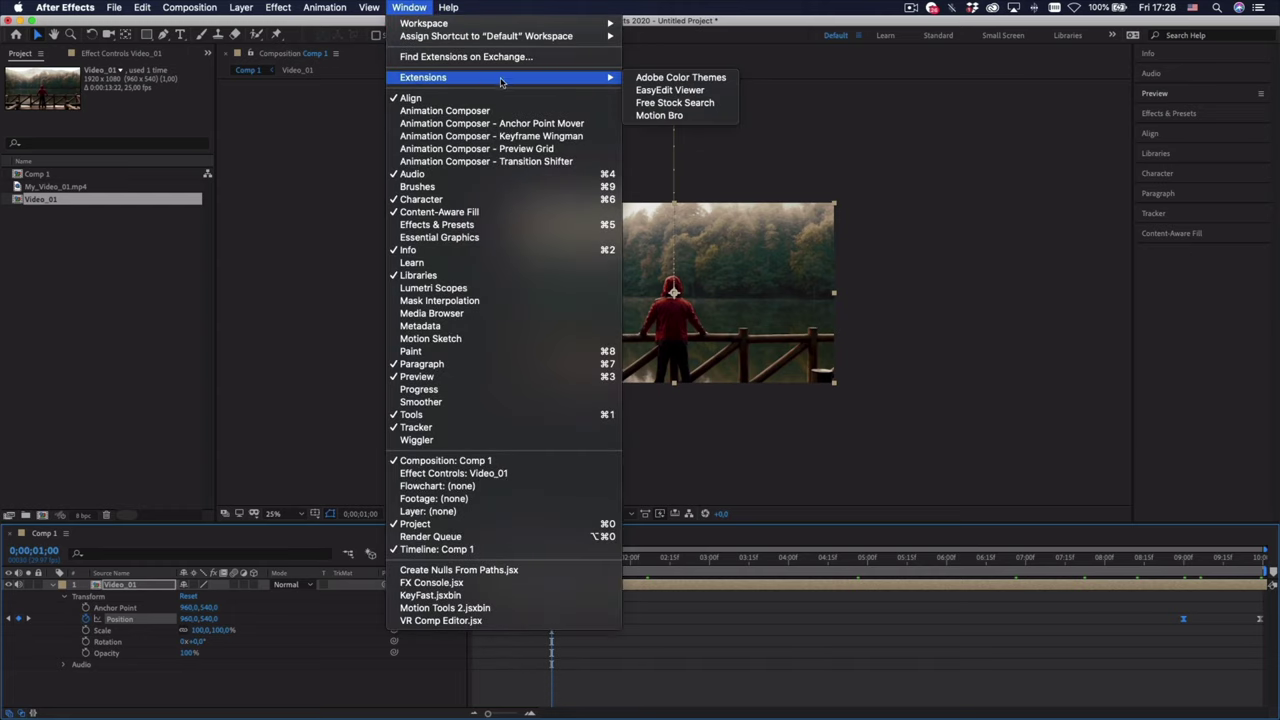
pyautogui.click(725, 92)
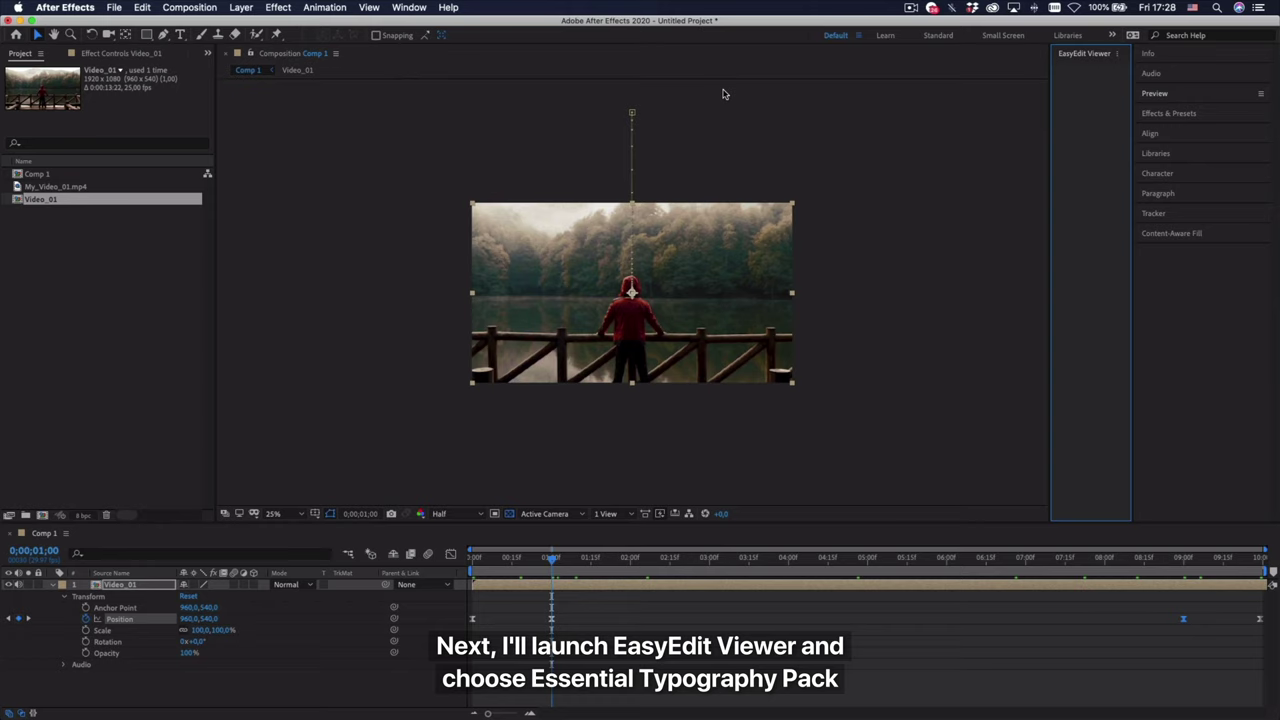
pyautogui.moveTo(1048, 268); pyautogui.dragTo(834, 268)
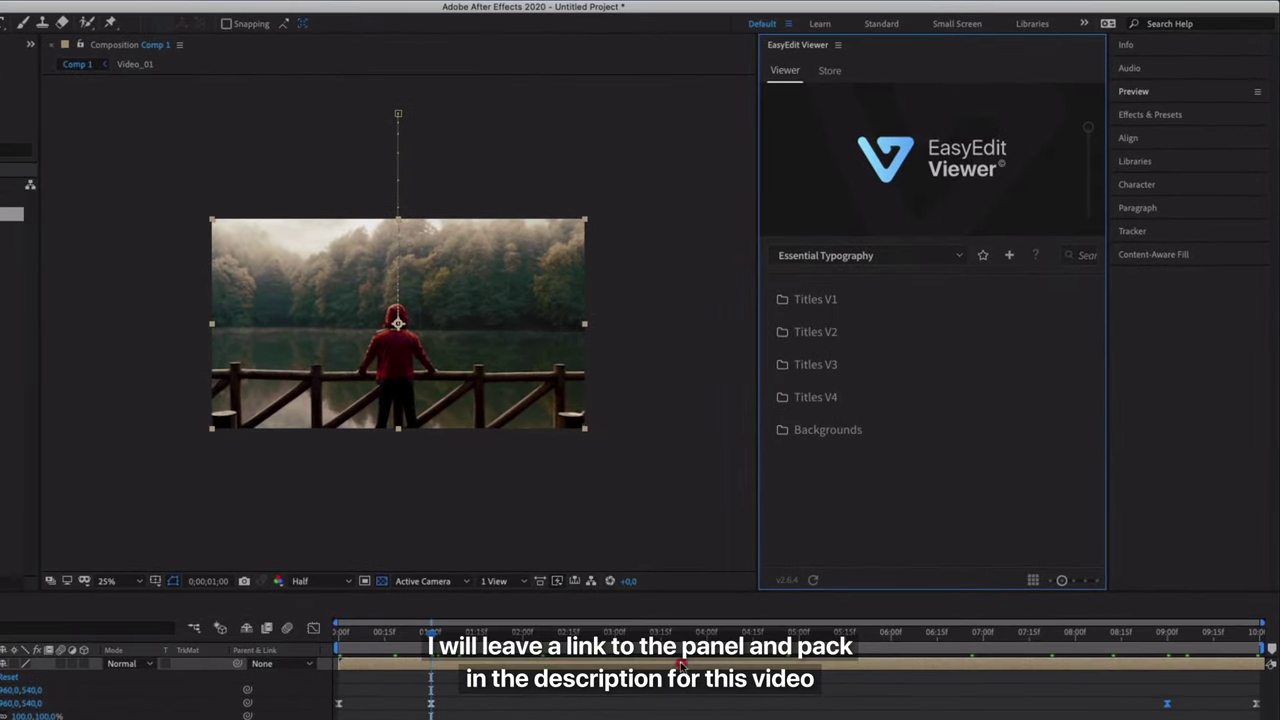
pyautogui.click(680, 665)
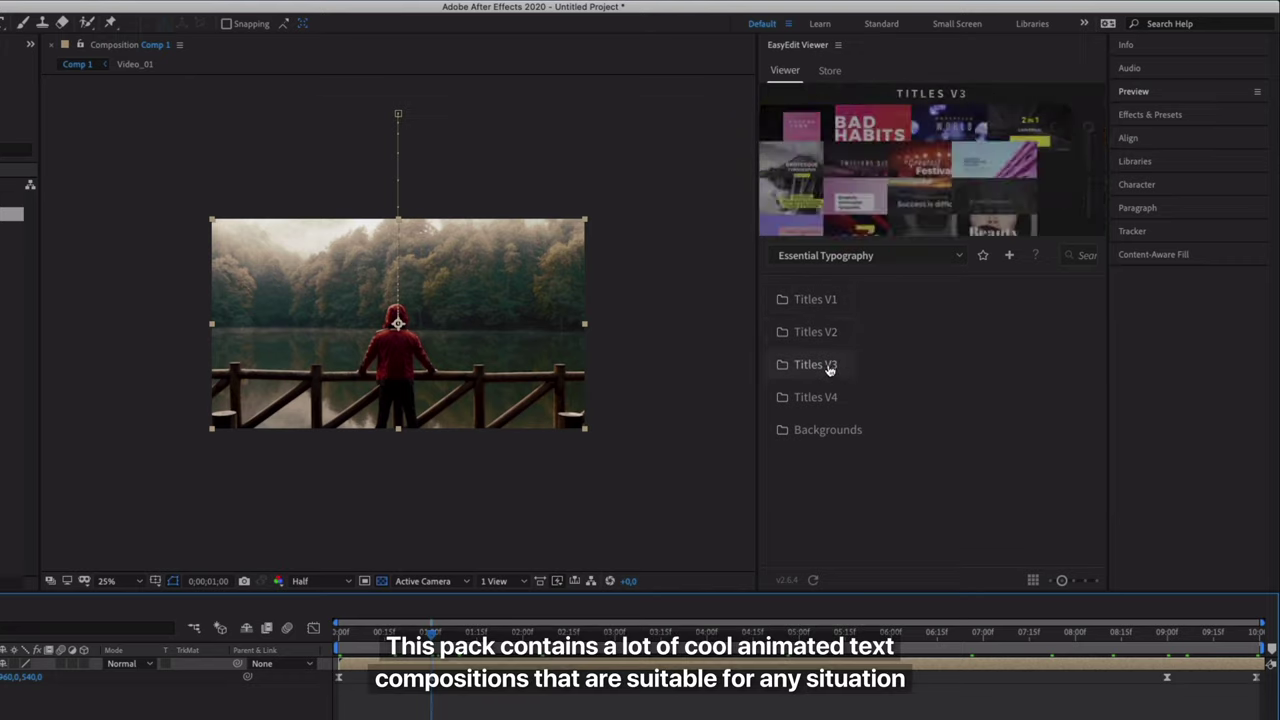
# Step: Import the Title 94 template from the Titles V4 collection into Comp 1
pyautogui.click(827, 398)
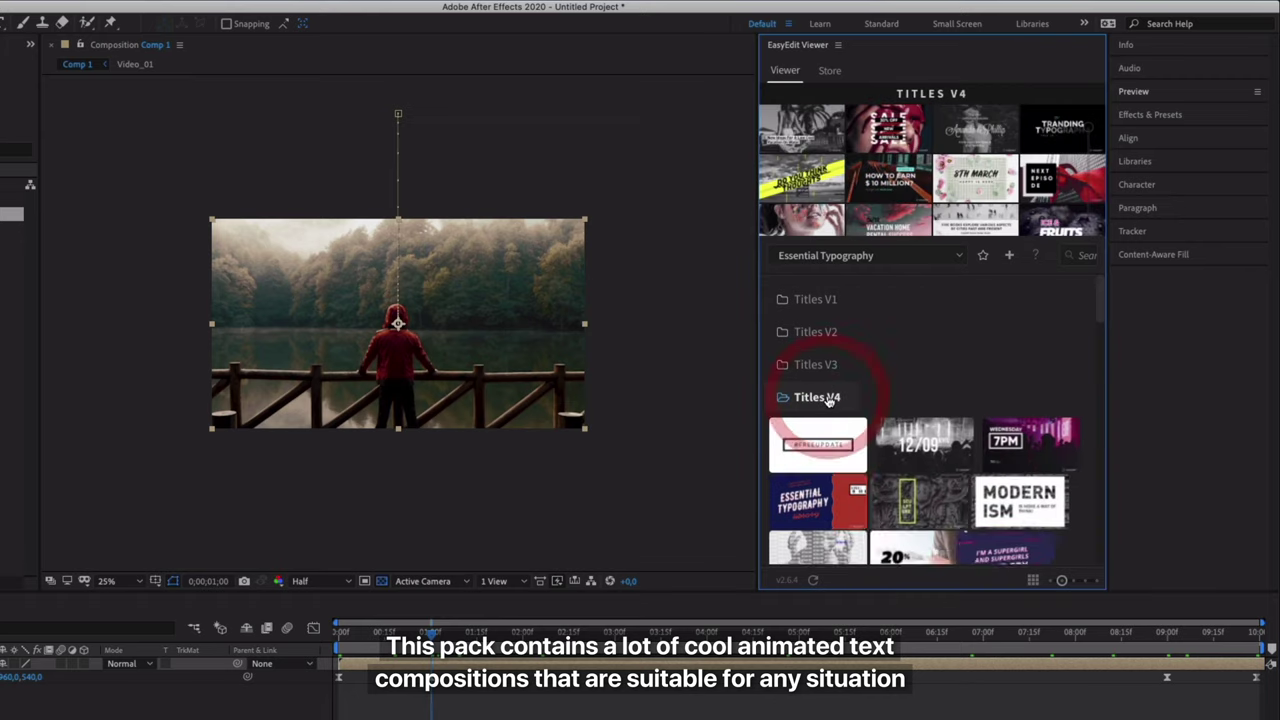
pyautogui.moveTo(924, 473)
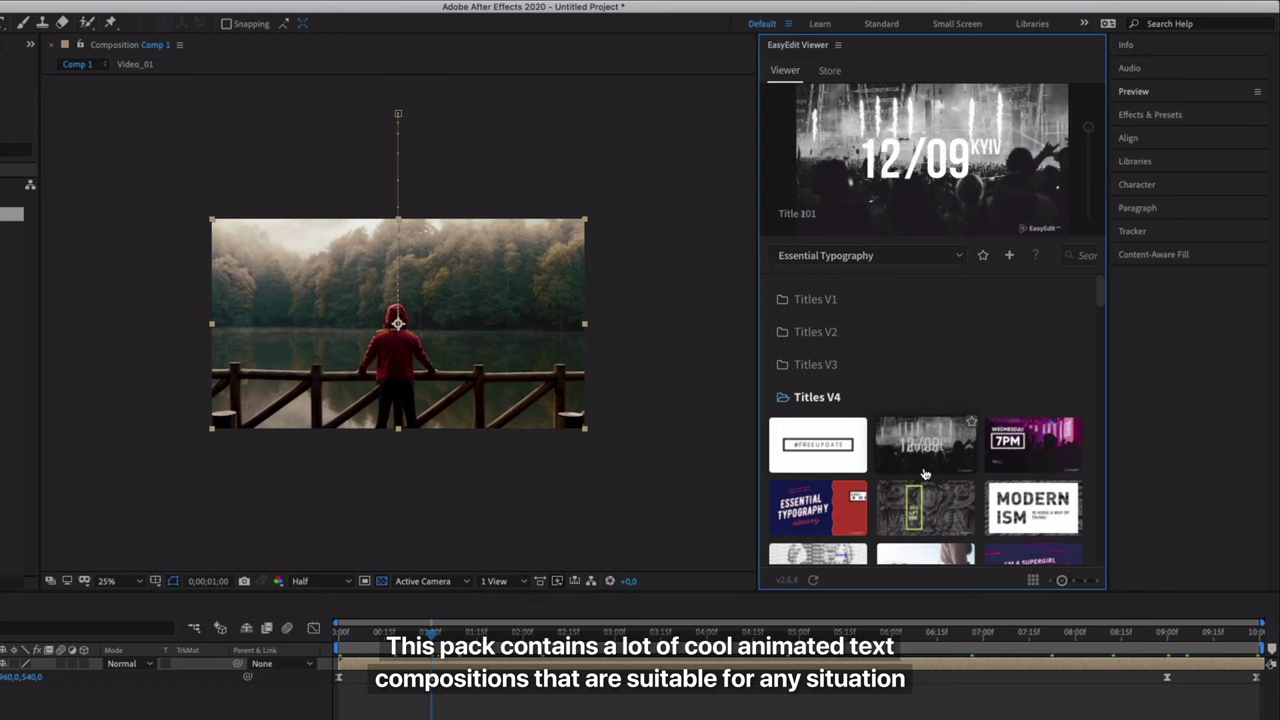
pyautogui.scroll(-5, 924, 473)
pyautogui.scroll(-2, 924, 473)
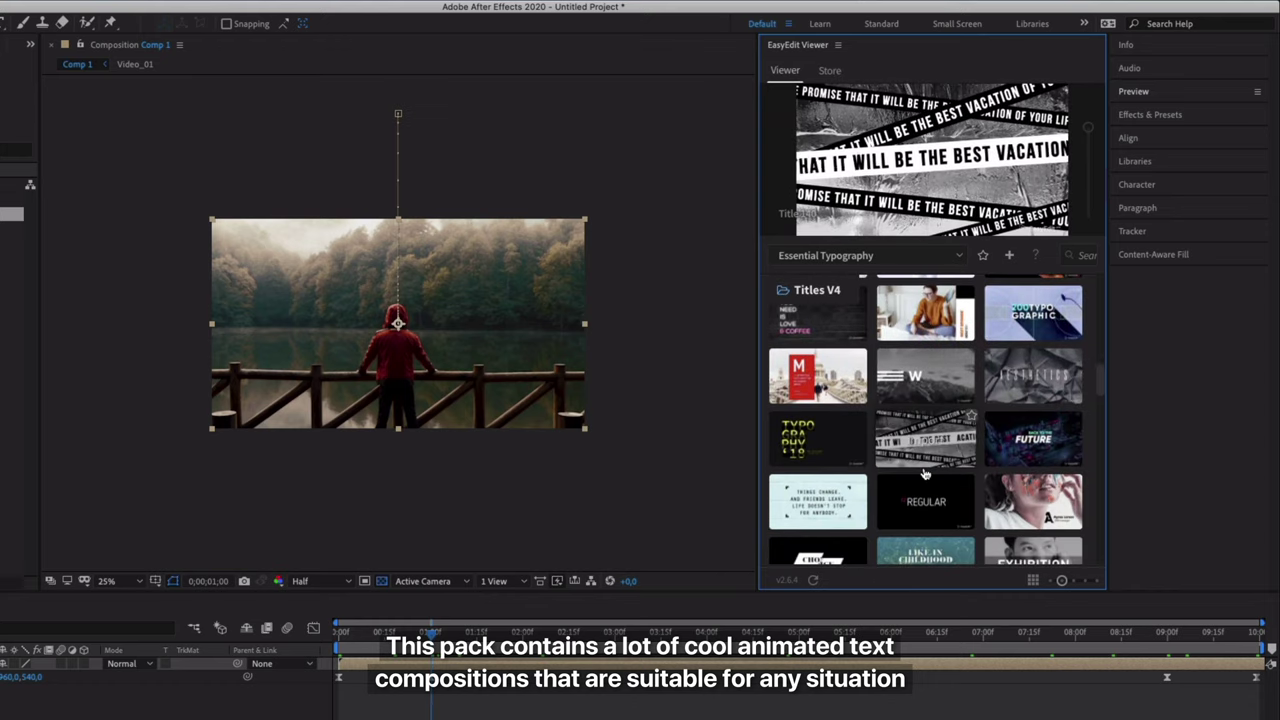
pyautogui.scroll(-5, 924, 473)
pyautogui.scroll(-10, 924, 473)
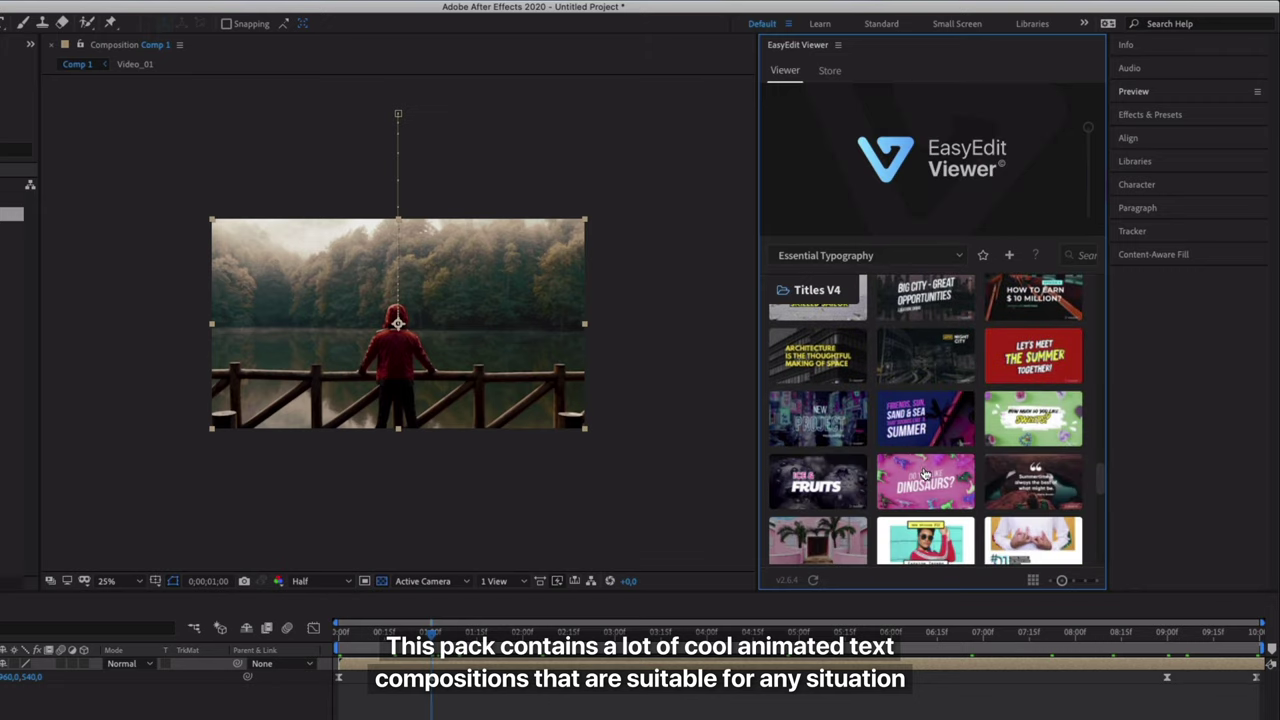
pyautogui.scroll(-10, 924, 473)
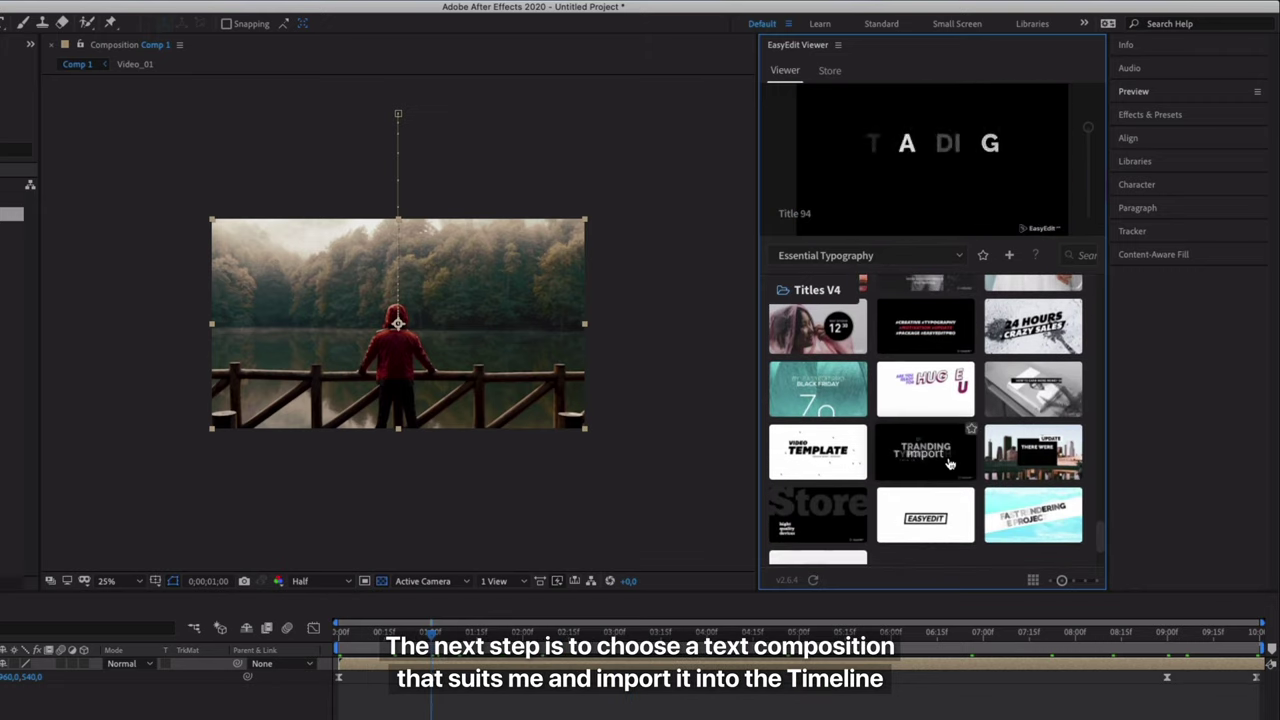
pyautogui.click(929, 461)
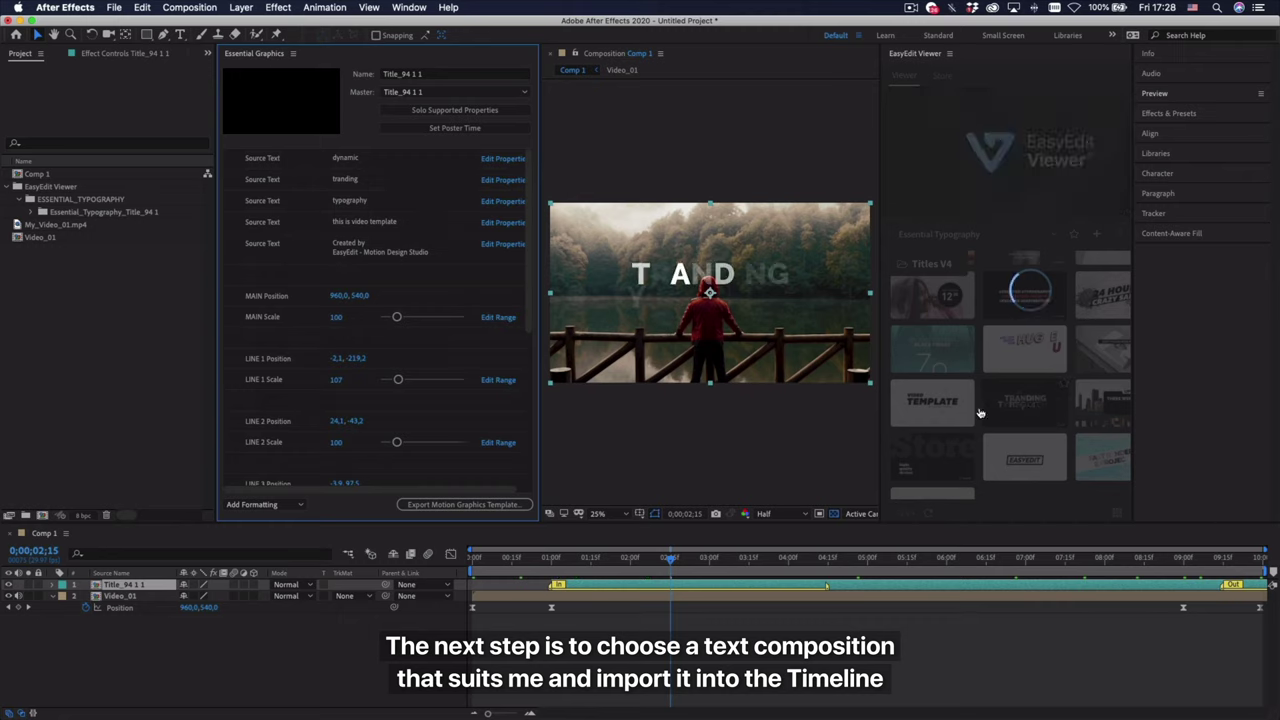
# Step: Resize the panel and scrub to 0;00;05;15 to view the full title over the lake
pyautogui.moveTo(880, 407); pyautogui.dragTo(941, 407)
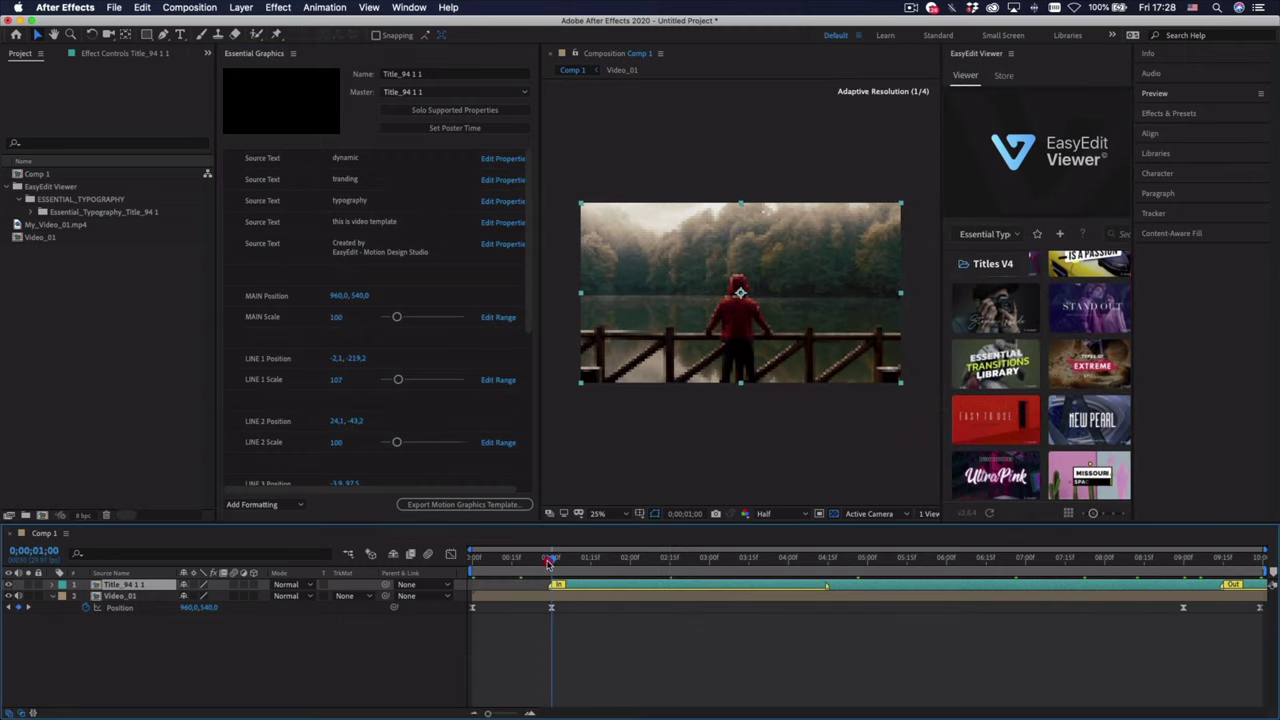
pyautogui.click(551, 563)
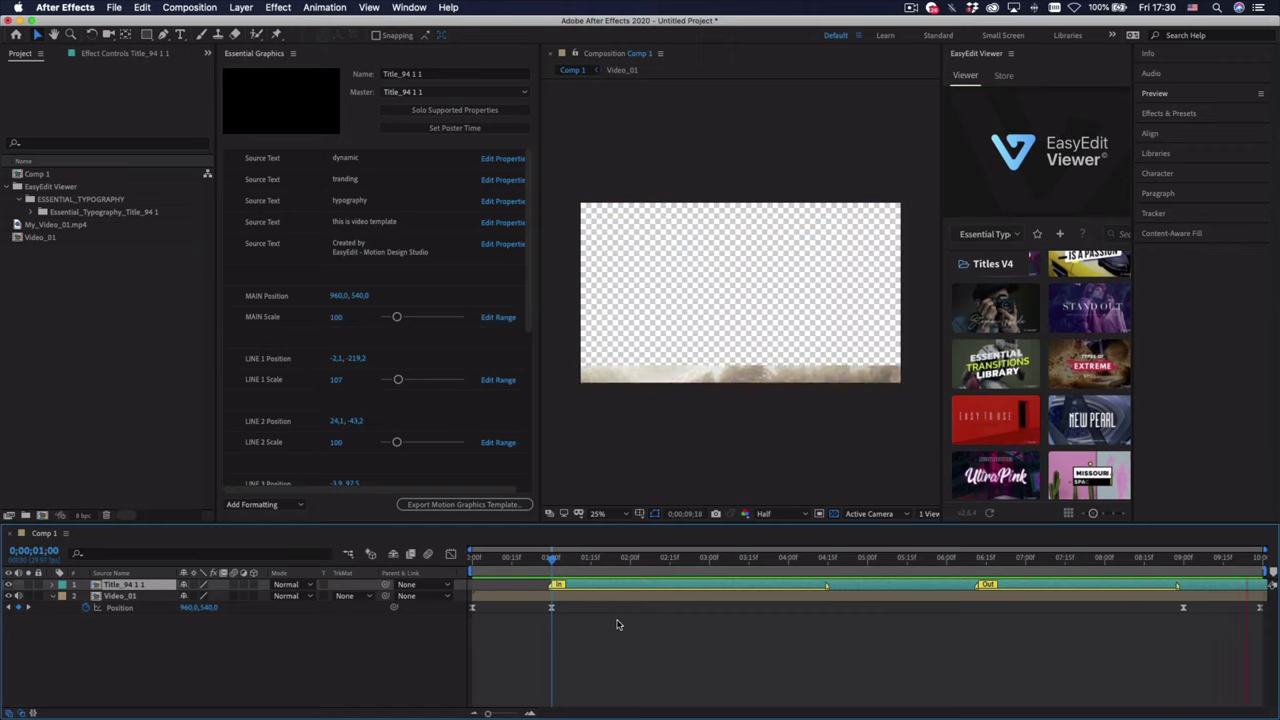
pyautogui.moveTo(886, 558); pyautogui.dragTo(907, 578)
pyautogui.click(735, 447)
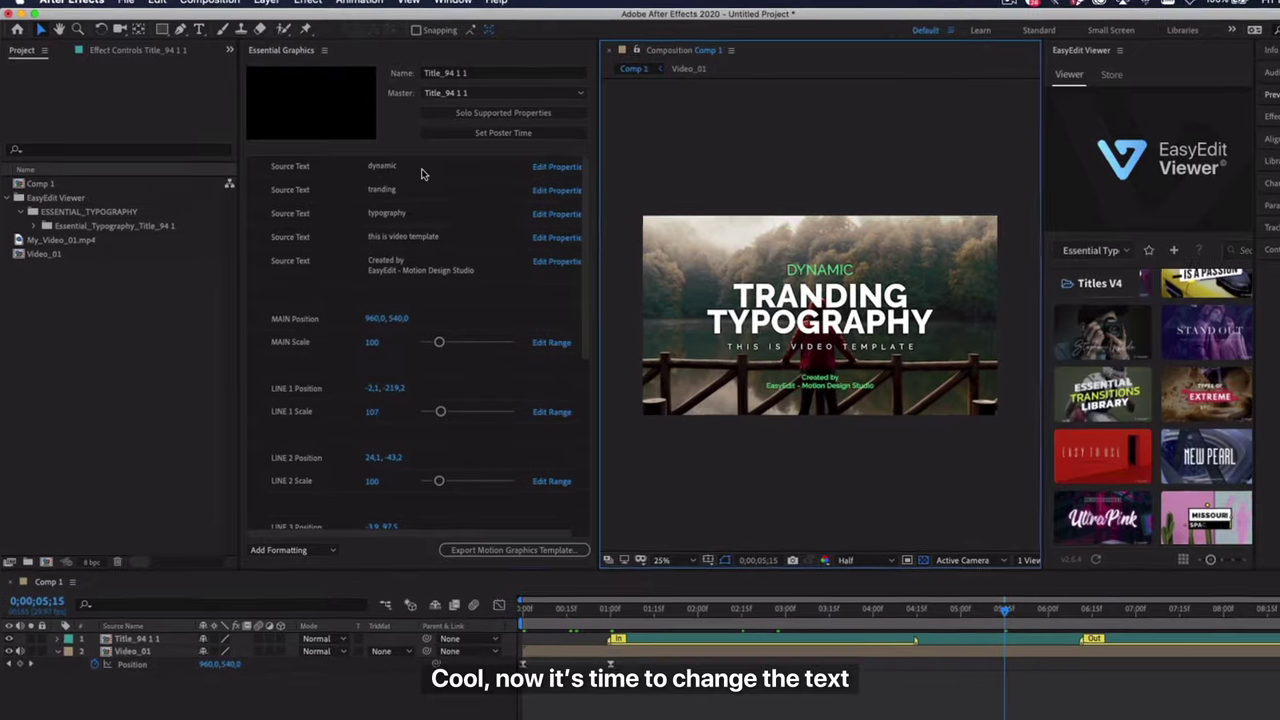
# Step: Replace the first three title lines with 'new video', 'trip to' and 'amazonia'
pyautogui.click(325, 160)
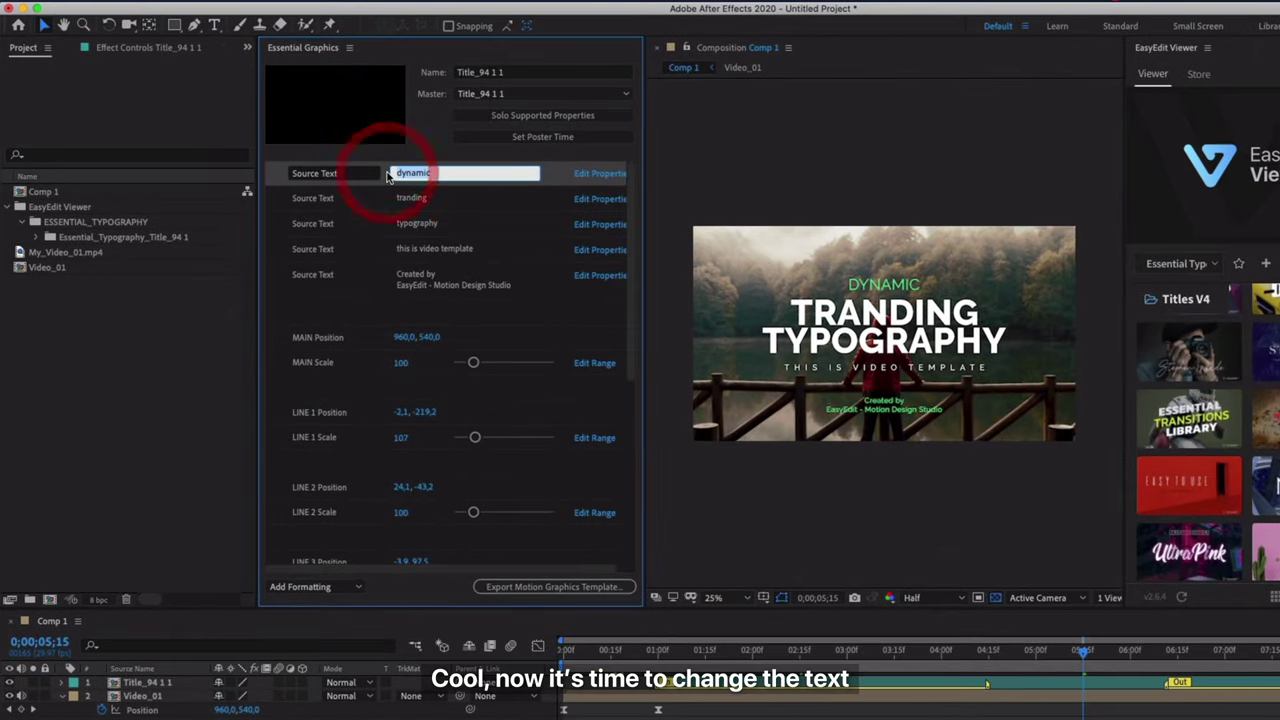
pyautogui.write('new')
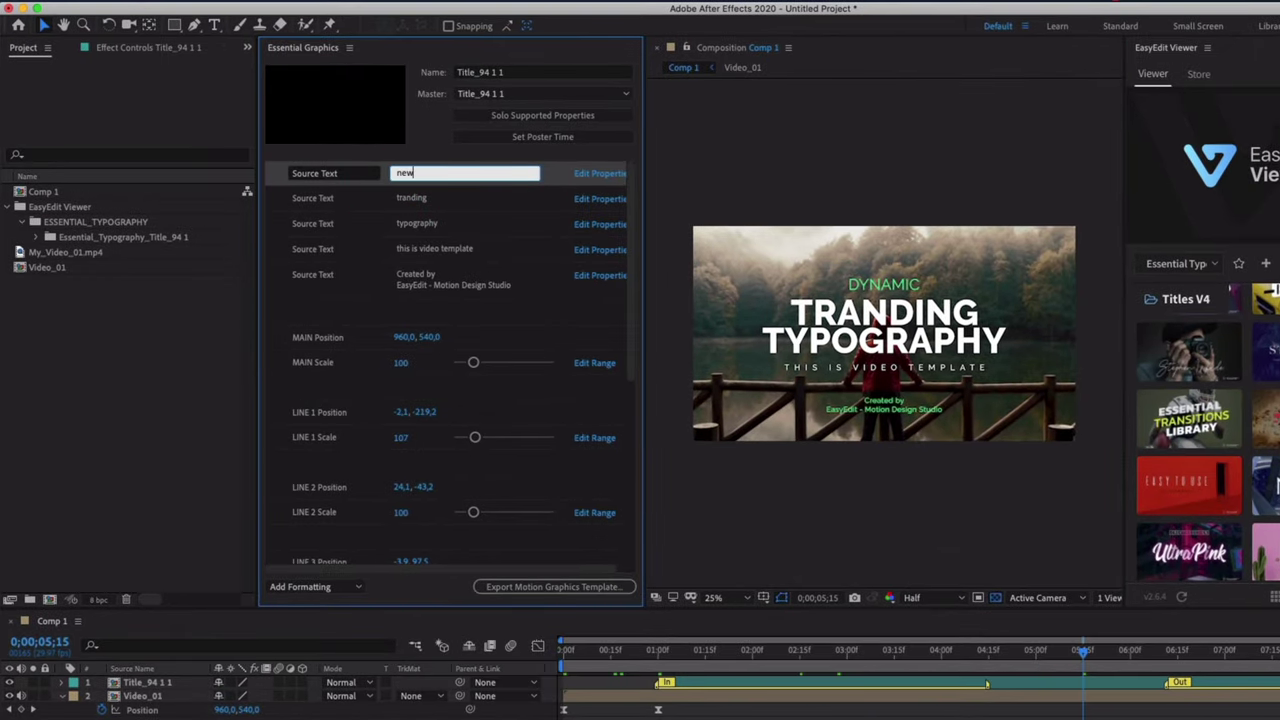
pyautogui.write(' video')
pyautogui.click(455, 197)
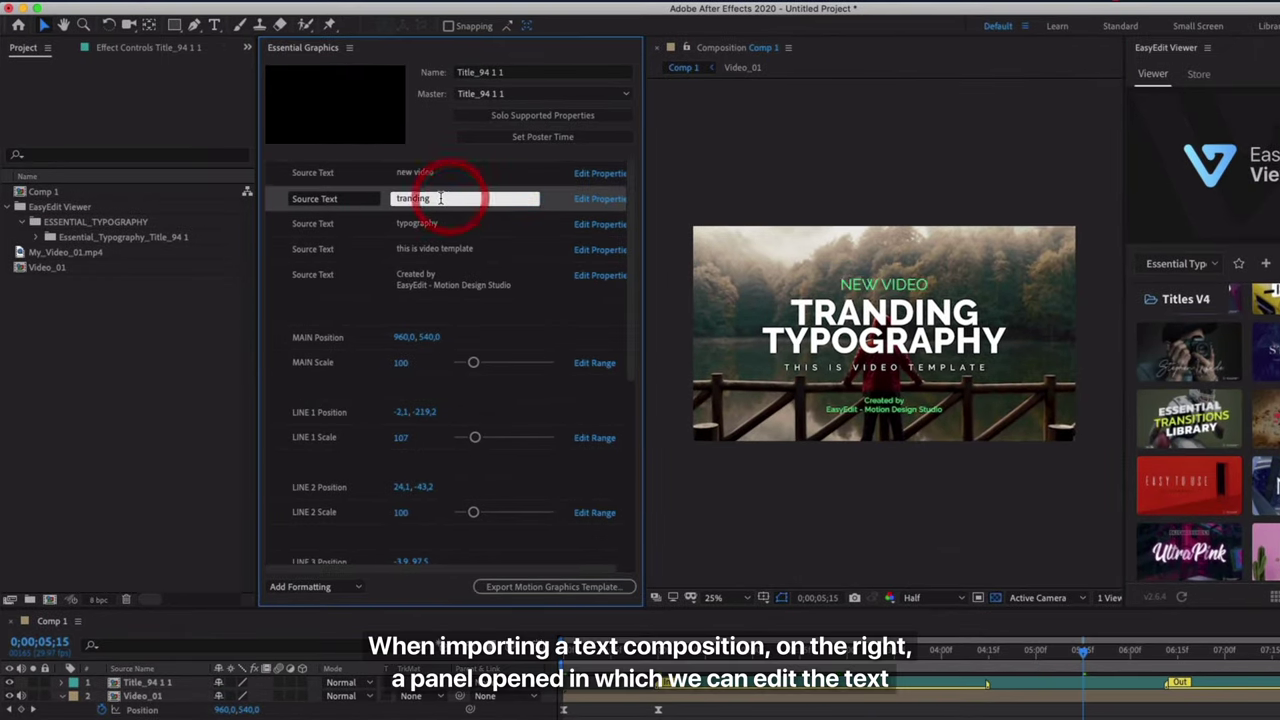
pyautogui.doubleClick(445, 197)
pyautogui.write('trip t')
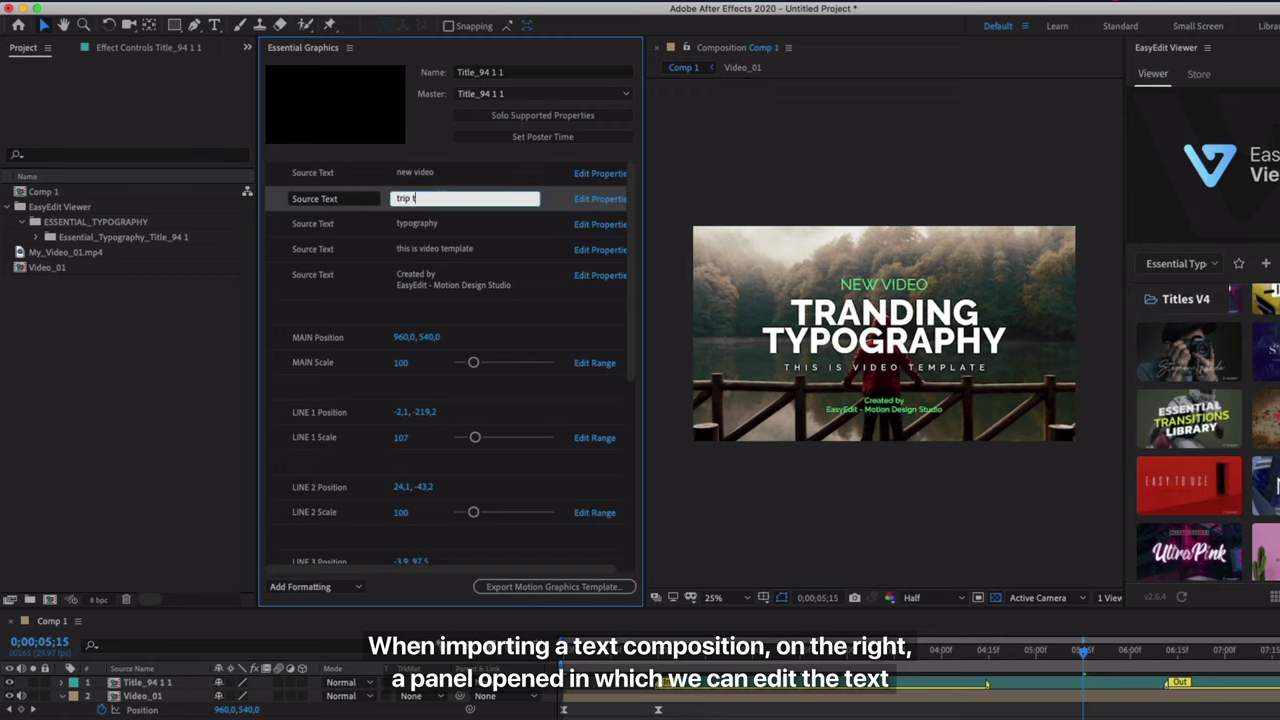
pyautogui.write('o')
pyautogui.doubleClick(435, 224)
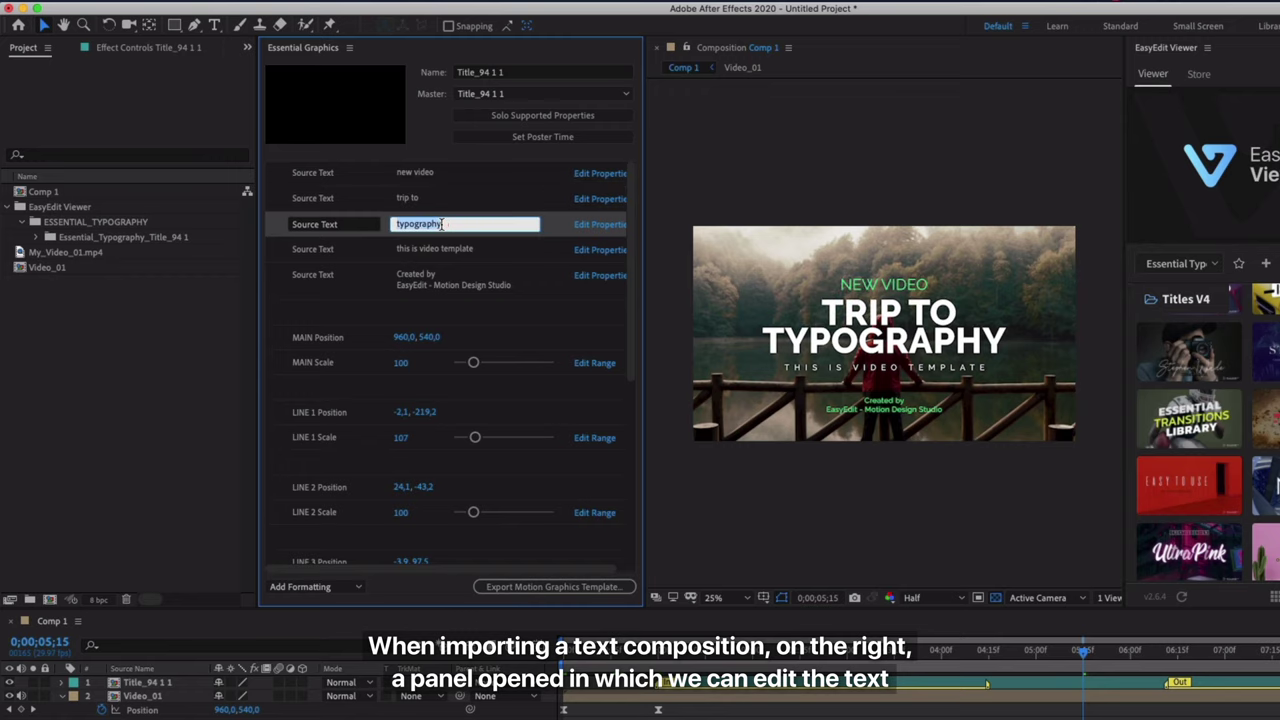
pyautogui.write('amazonia')
pyautogui.click(445, 249)
# Step: Change the fourth line to 'PART 1' and the credit lines to a subscribe line with channel handle
pyautogui.tripleClick(460, 249)
pyautogui.write('part 1')
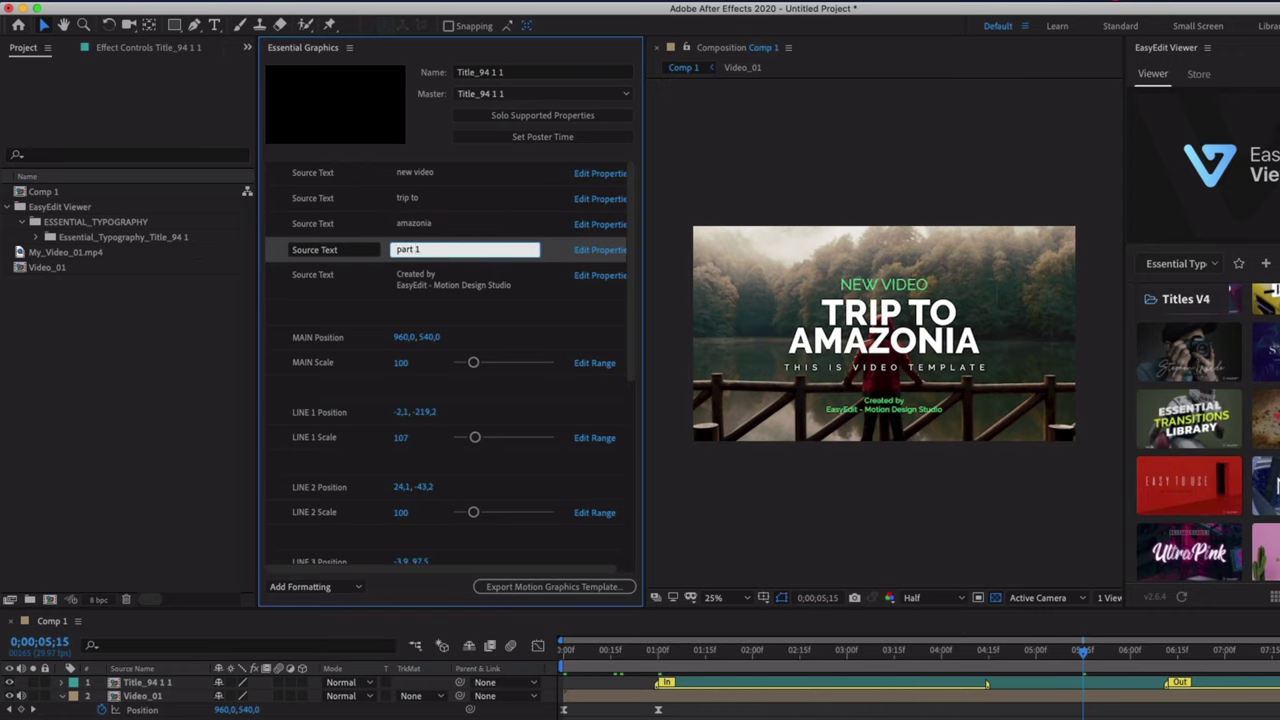
pyautogui.click(460, 275)
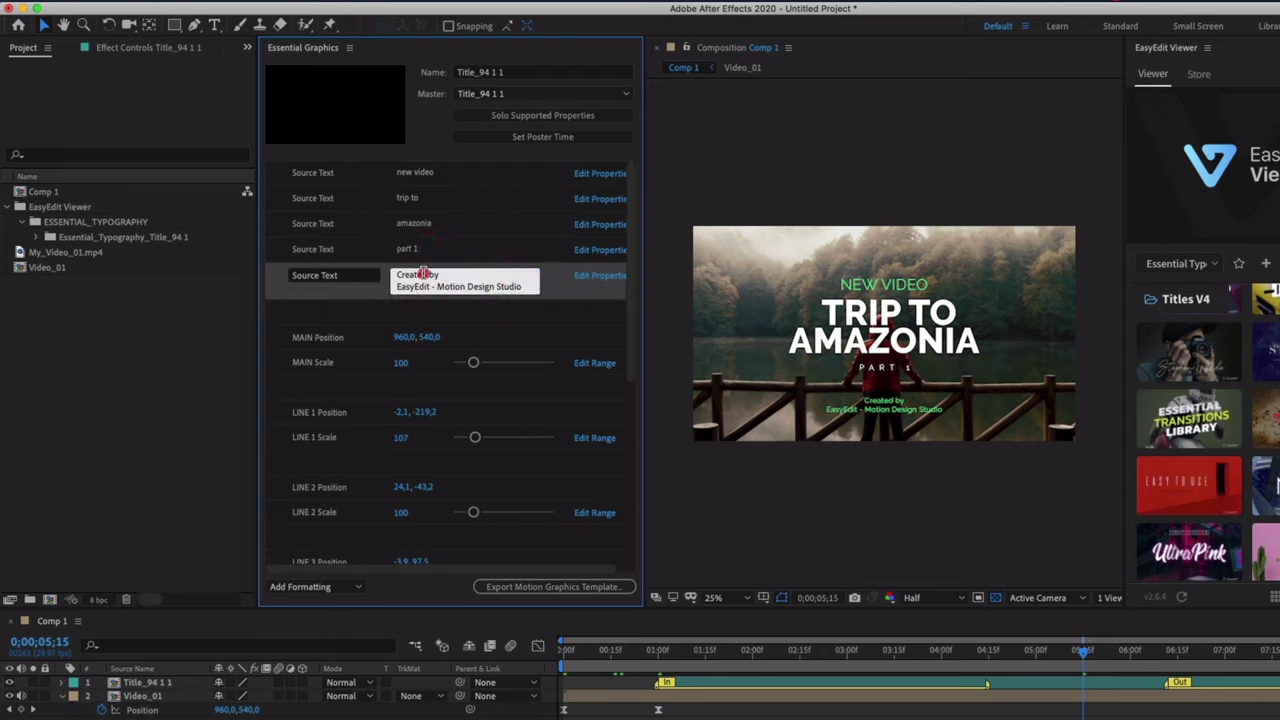
pyautogui.tripleClick(424, 274)
pyautogui.write('Subscribe to my Channel')
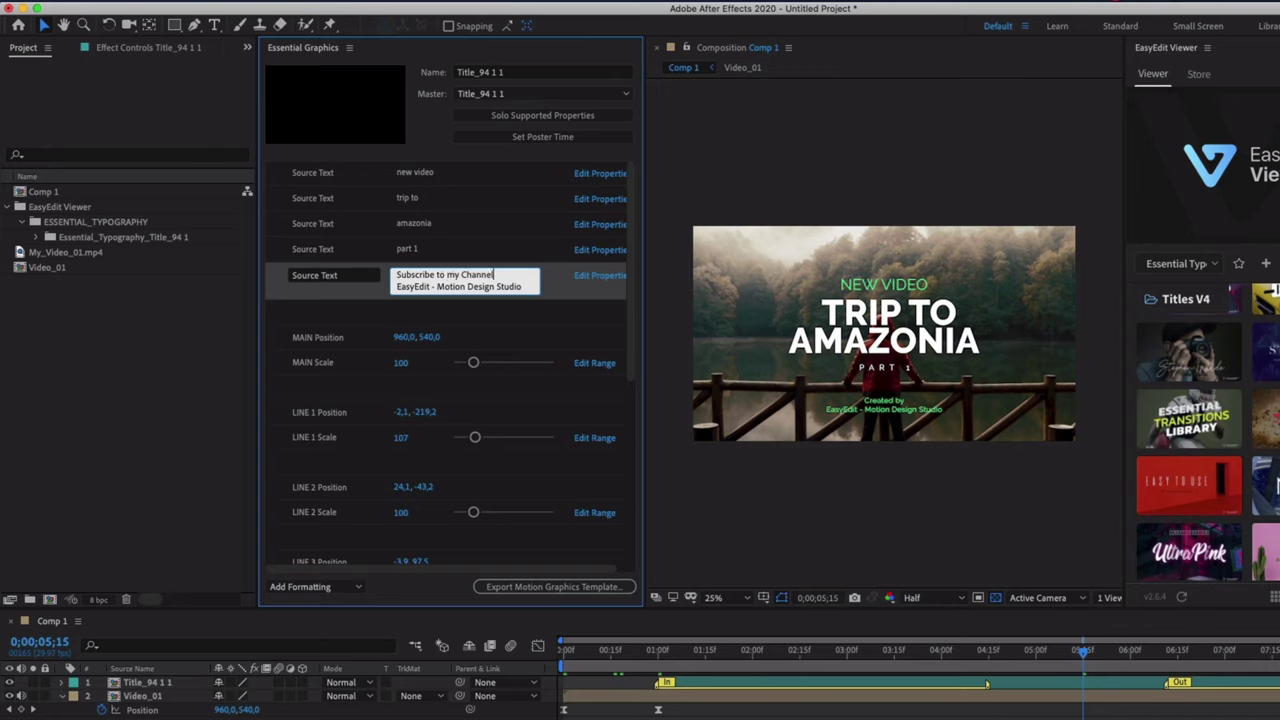
pyautogui.moveTo(522, 288); pyautogui.dragTo(396, 288)
pyautogui.write('@AroundTheWorld')
pyautogui.click(491, 322)
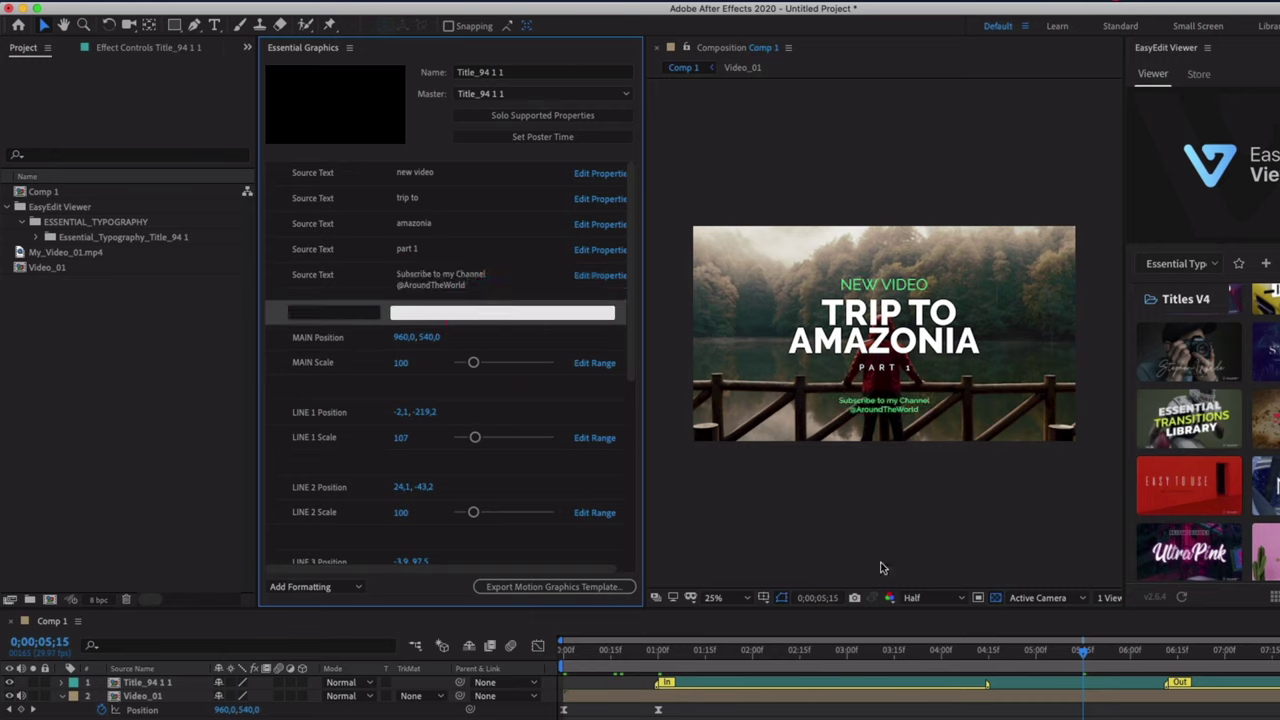
# Step: Set LINE 3 Scale to 101 and lower LINE 5 Position to -0,8, 447,0
pyautogui.scroll(-3, 564, 476)
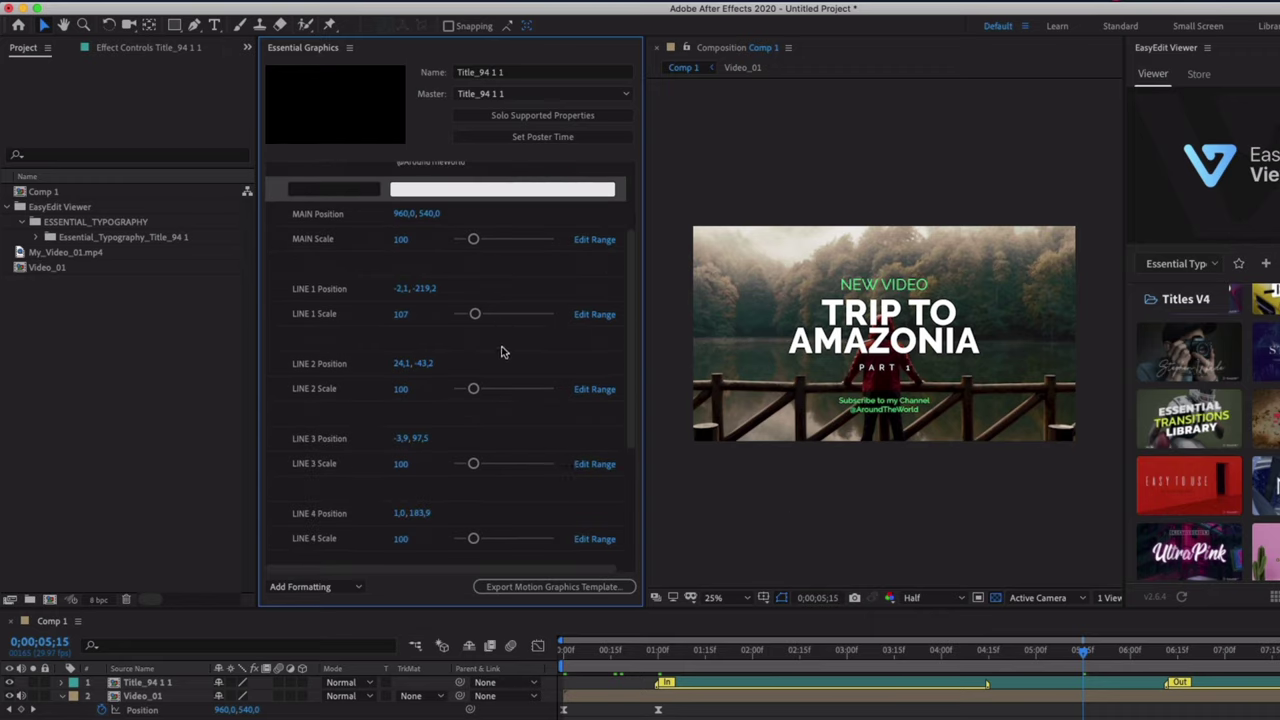
pyautogui.click(478, 463)
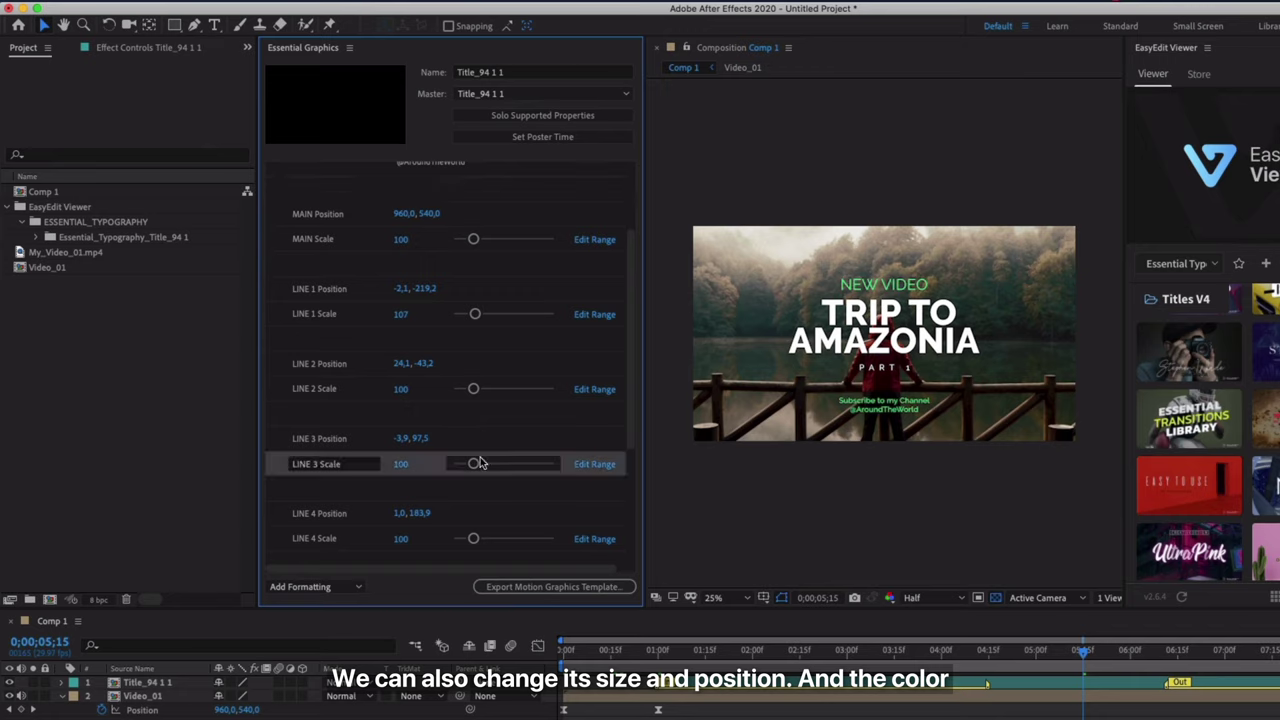
pyautogui.scroll(-4, 491, 486)
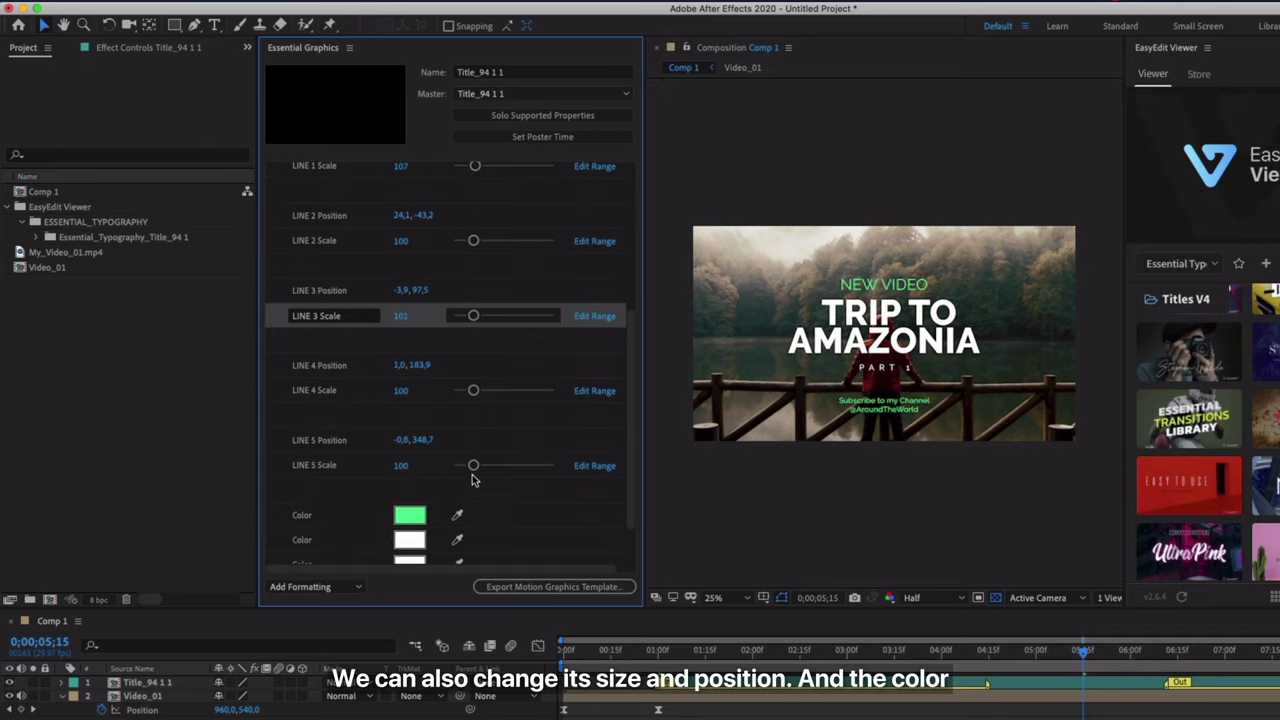
pyautogui.click(428, 440)
pyautogui.moveTo(466, 442); pyautogui.dragTo(435, 443)
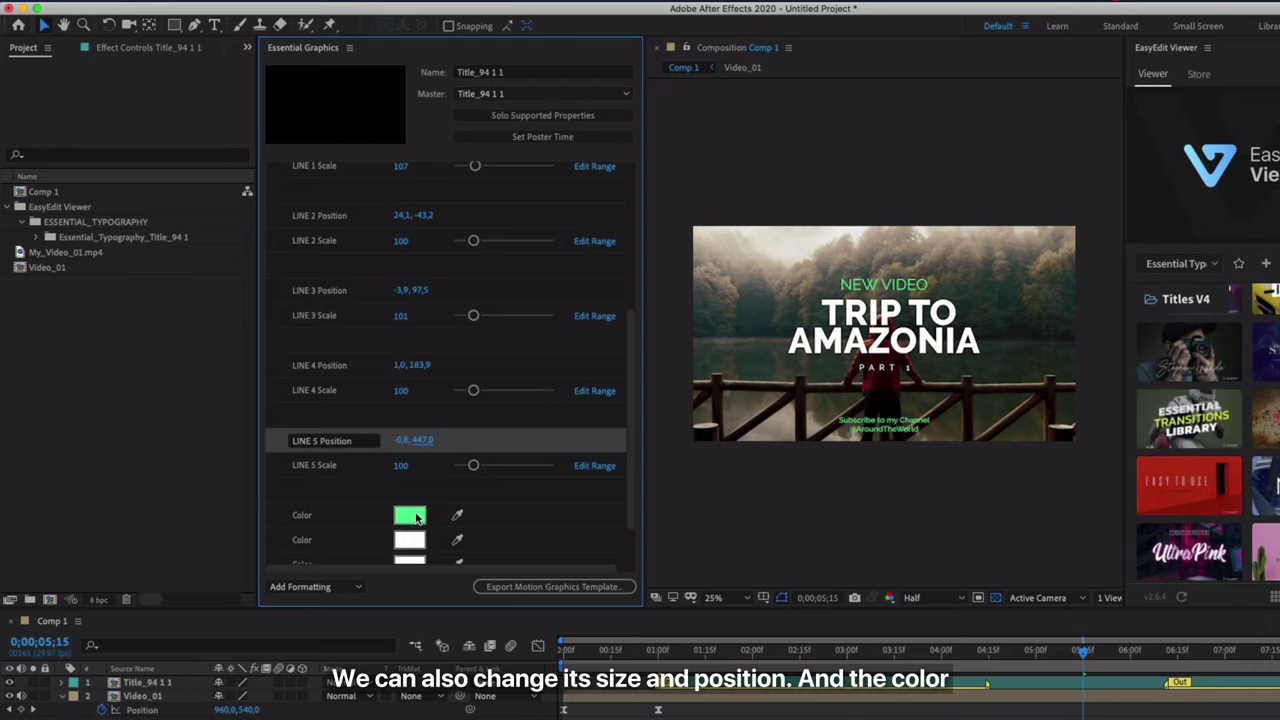
pyautogui.scroll(-3, 418, 518)
# Step: Make the NEW VIDEO text colour white (FFFFFF)
pyautogui.click(395, 453)
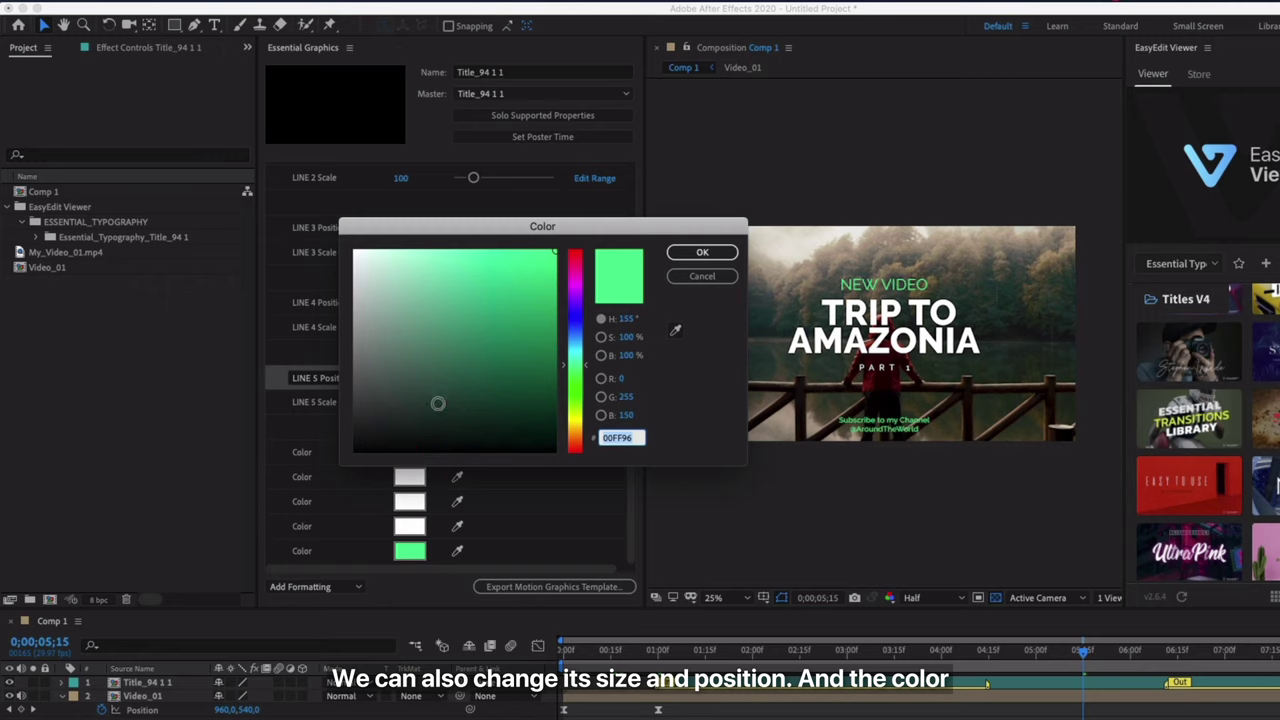
pyautogui.moveTo(354, 257); pyautogui.dragTo(333, 236)
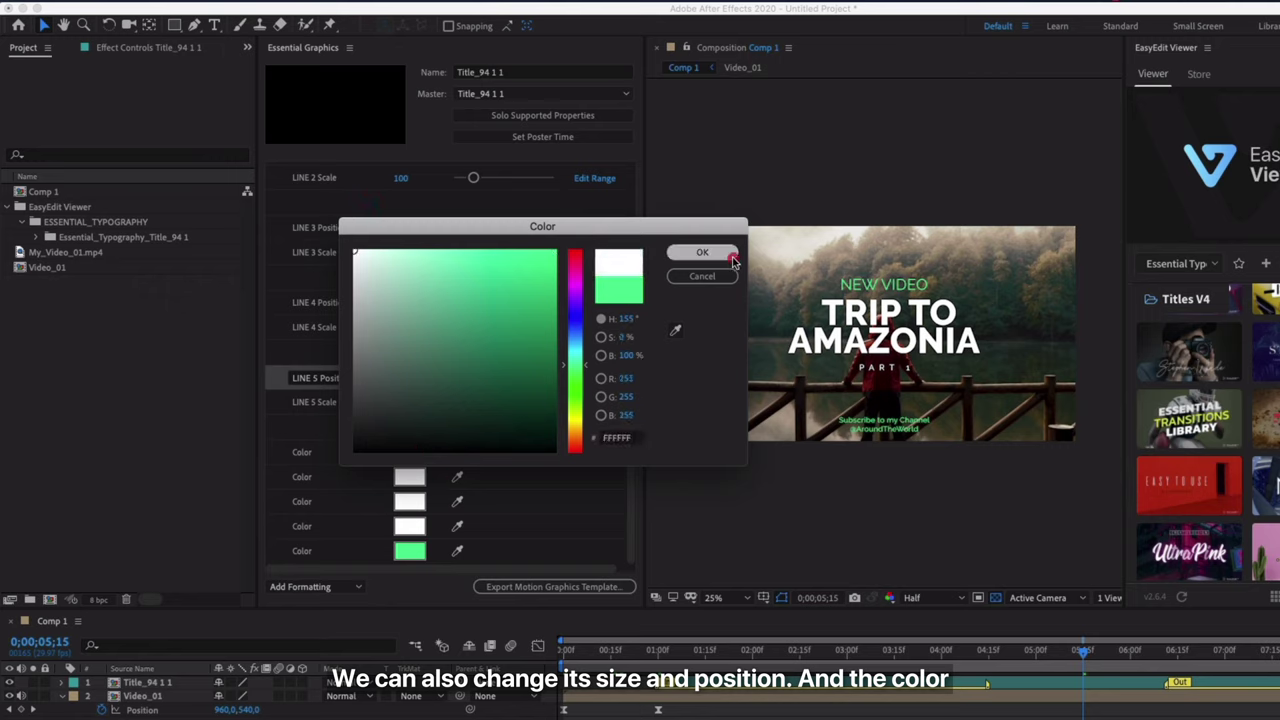
pyautogui.click(725, 252)
# Step: Change the subscribe line colour from green to orange FF7400
pyautogui.click(409, 551)
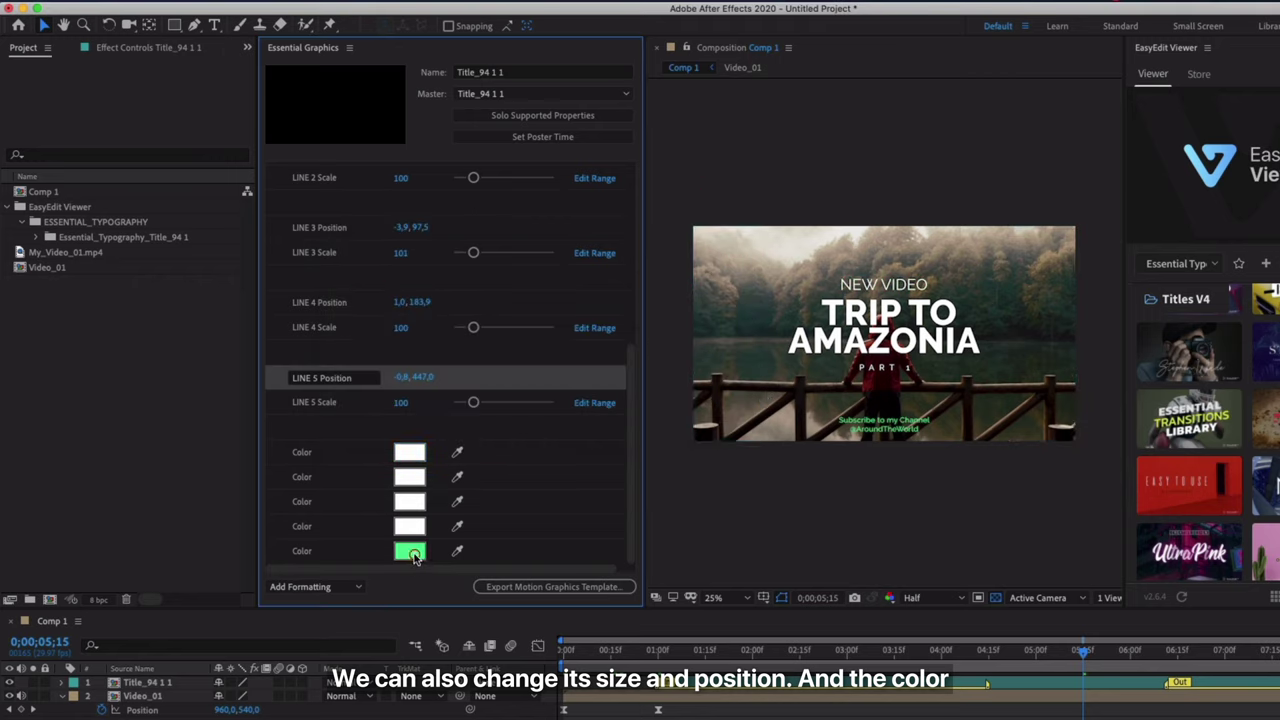
pyautogui.moveTo(580, 370); pyautogui.dragTo(574, 437)
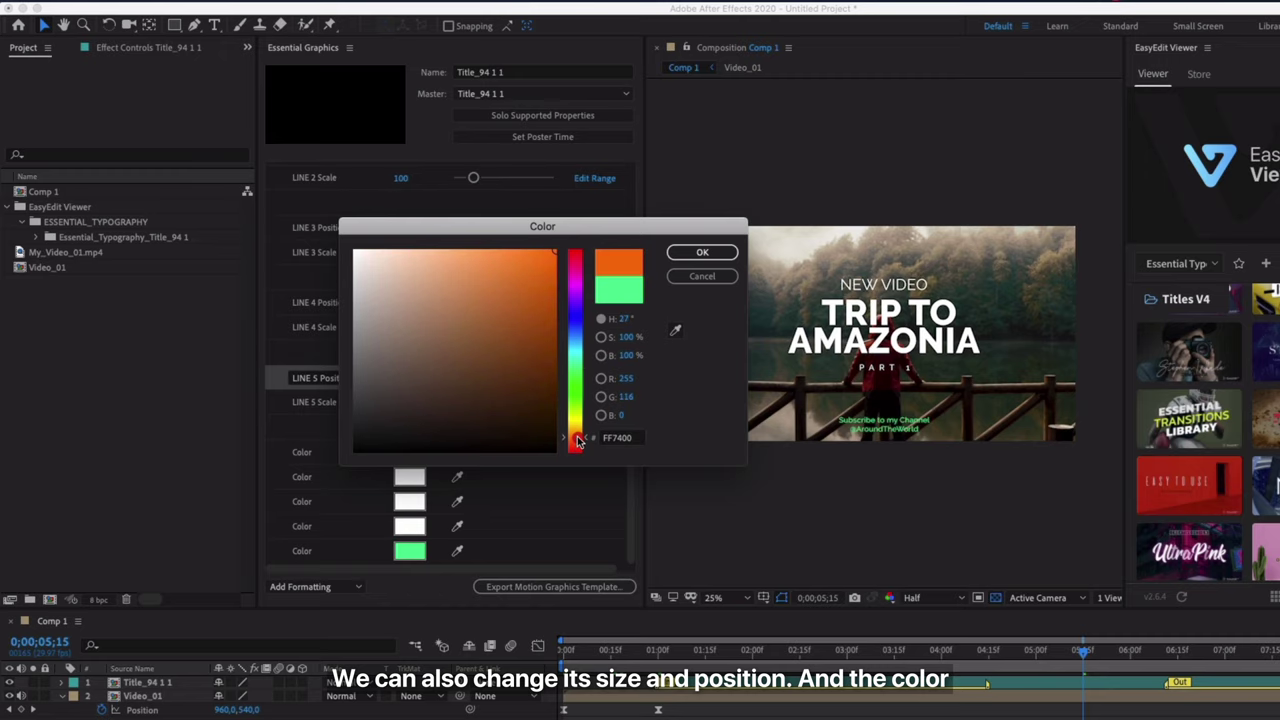
pyautogui.click(719, 254)
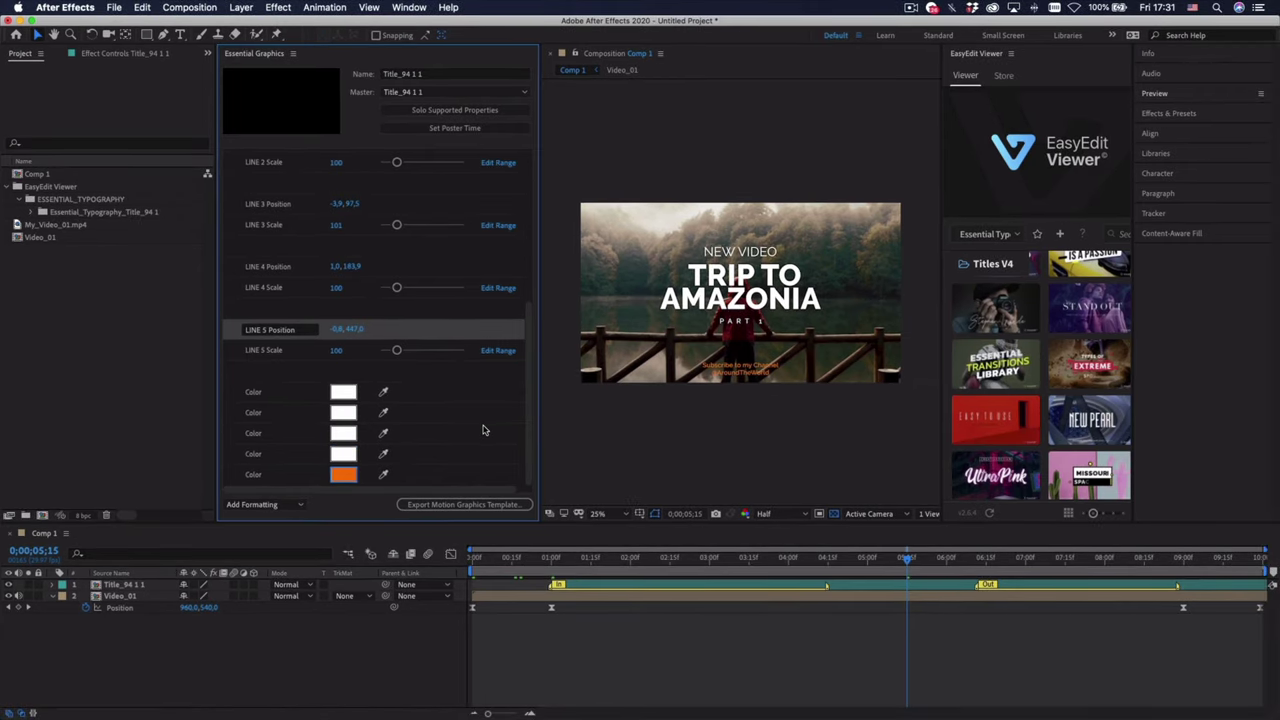
# Step: Preview Comp 1 from the start, then set the current time to 0;00;05;12
pyautogui.moveTo(578, 556); pyautogui.dragTo(441, 560)
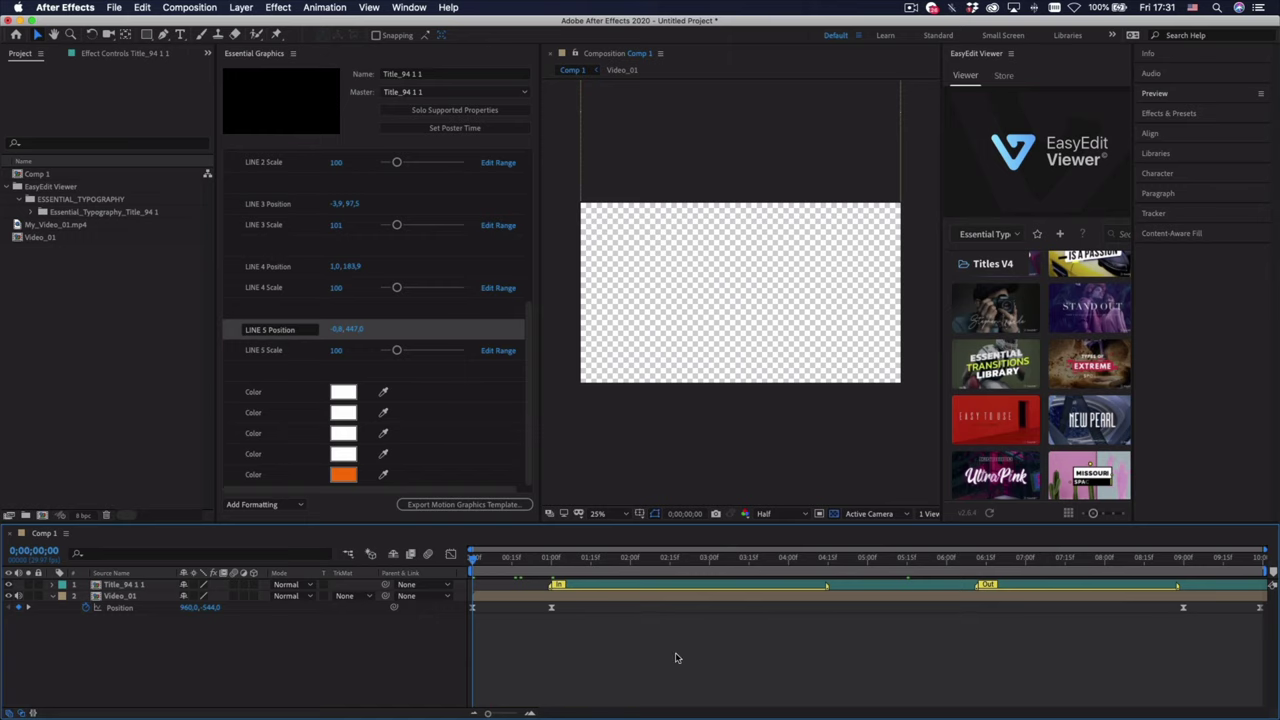
pyautogui.press('space')
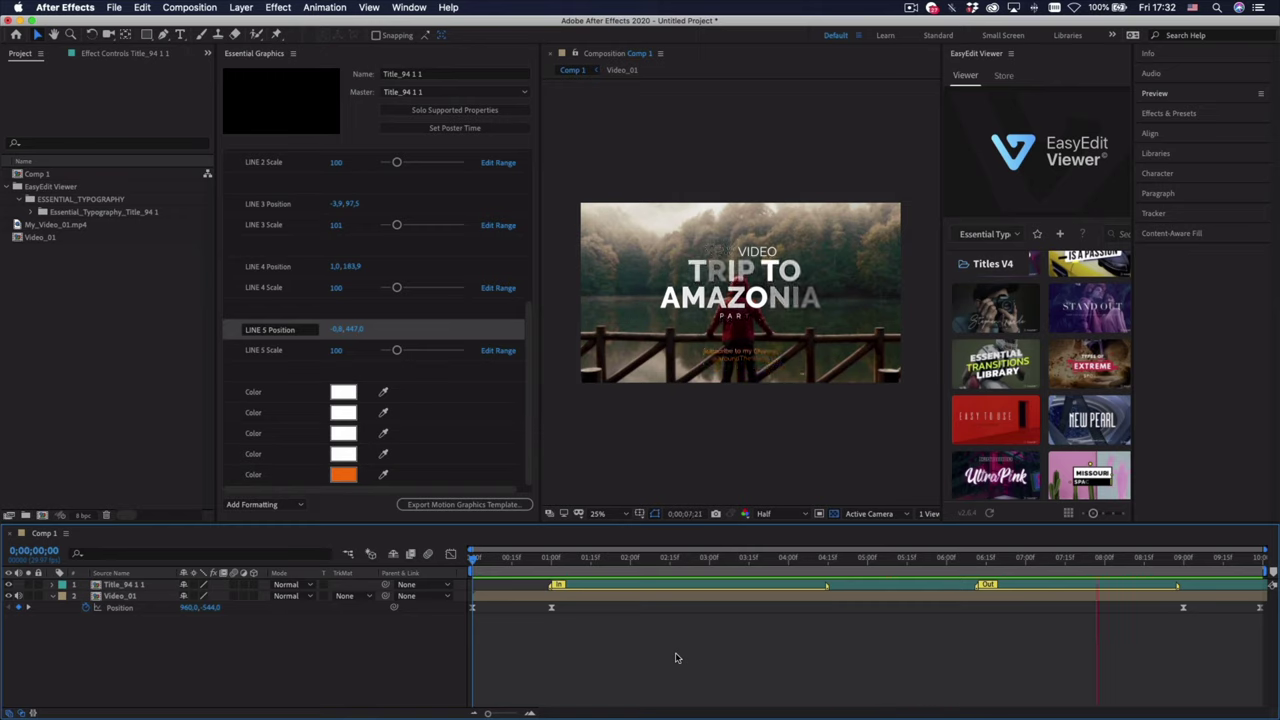
pyautogui.click(900, 573)
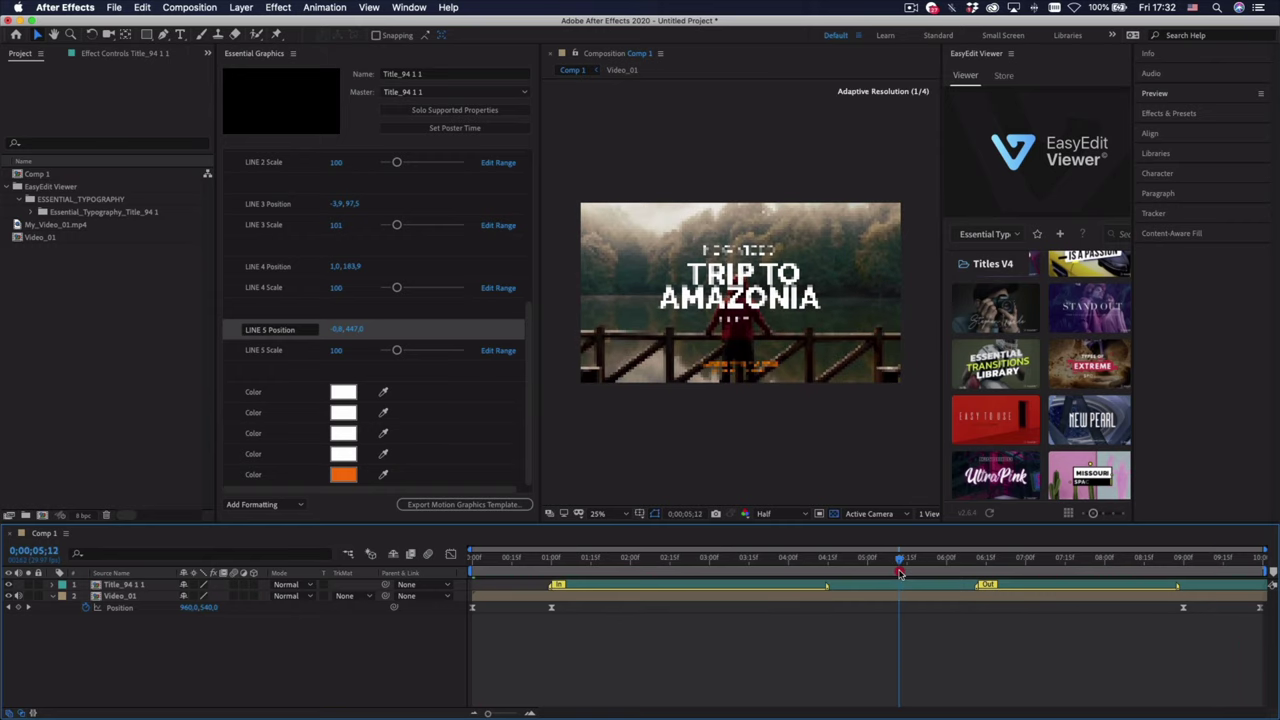
# Step: Add Comp 1 to the Adobe Media Encoder queue
pyautogui.click(820, 650)
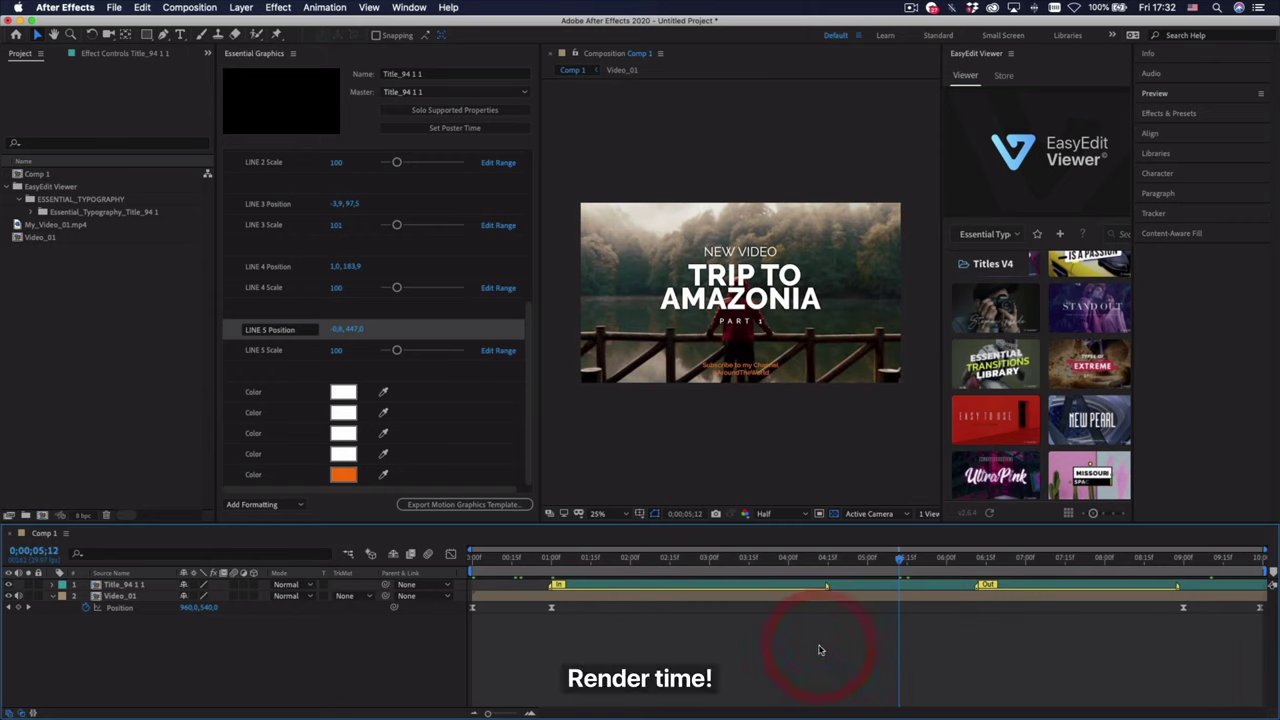
pyautogui.click(208, 12)
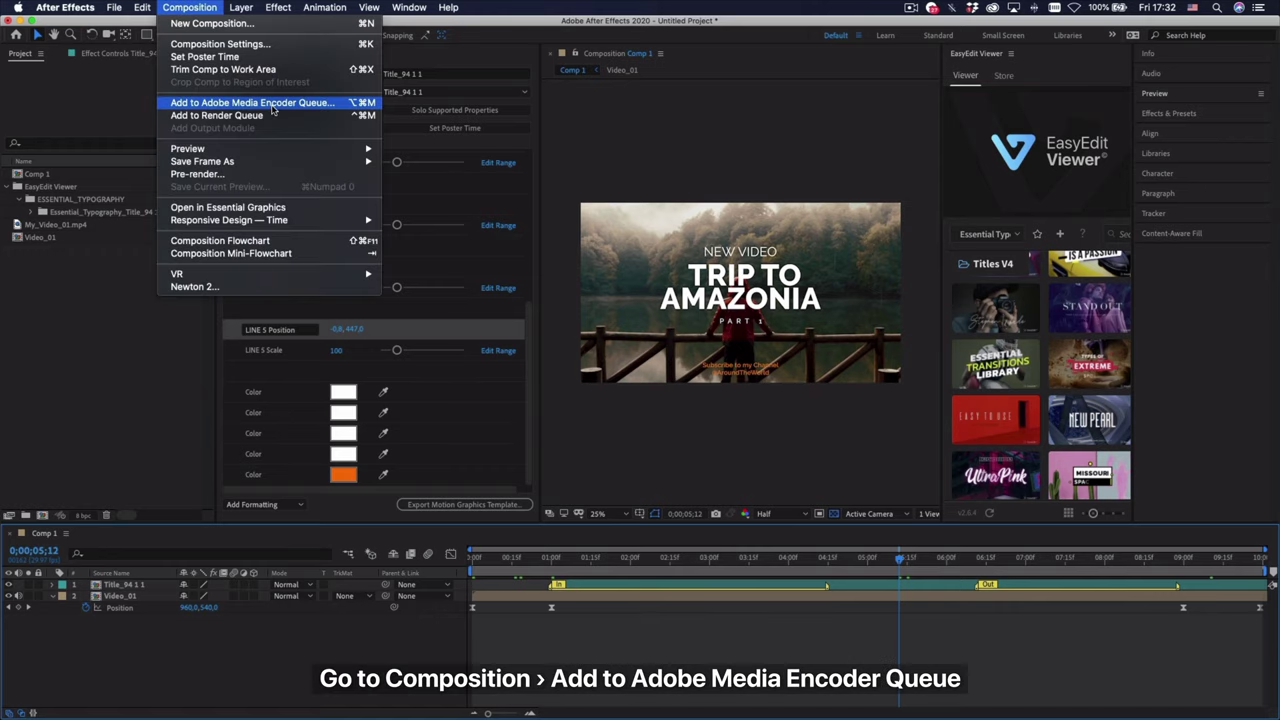
pyautogui.click(338, 104)
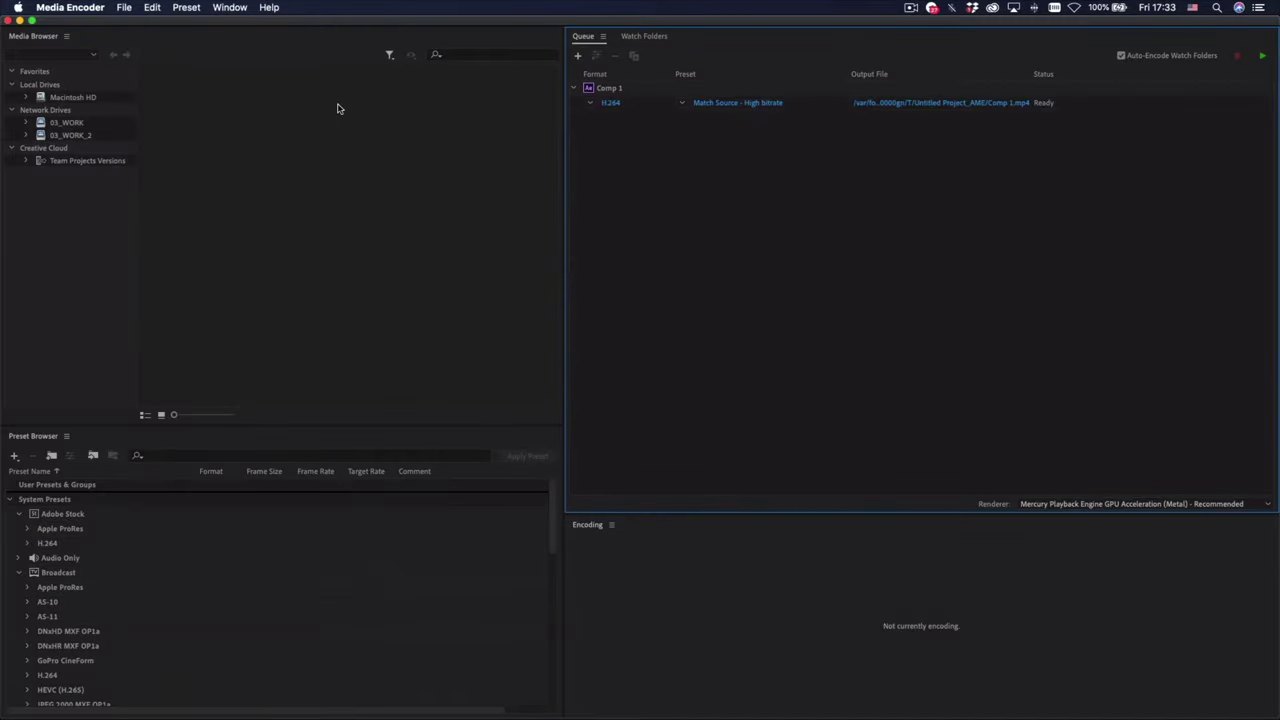
# Step: In Comp 1's export settings, keep H.264 as the format
pyautogui.click(707, 108)
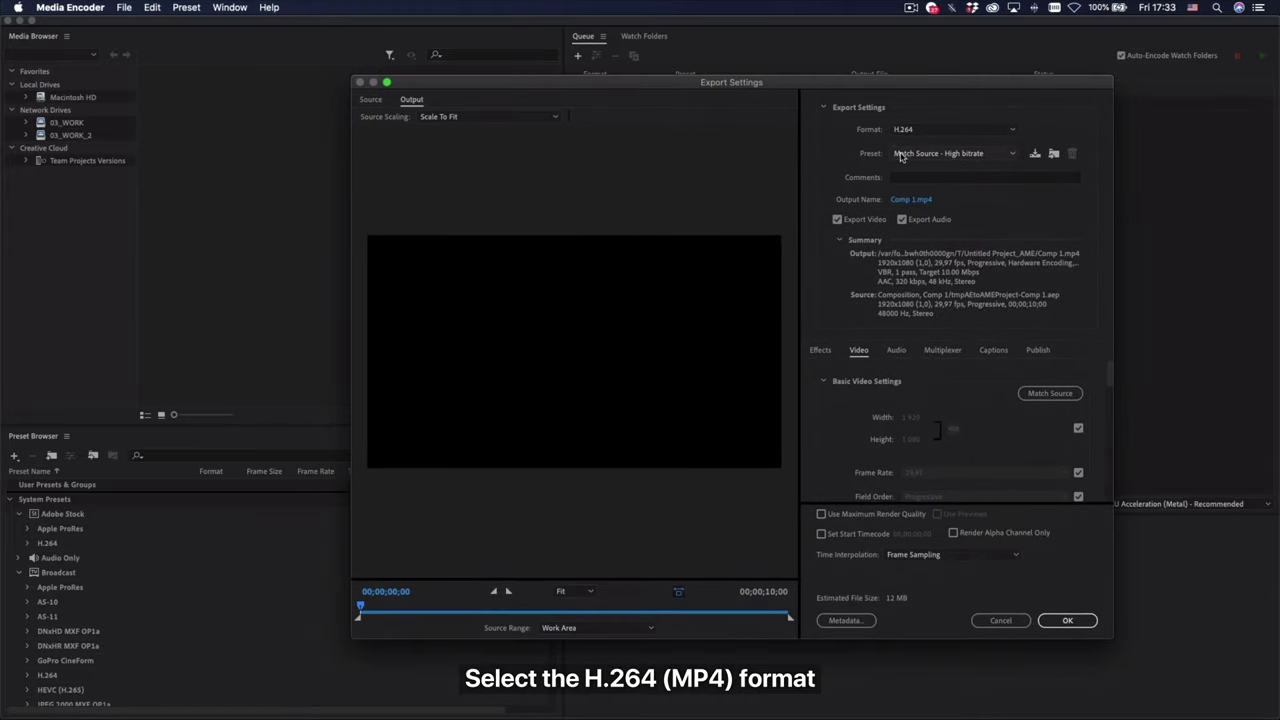
pyautogui.click(930, 130)
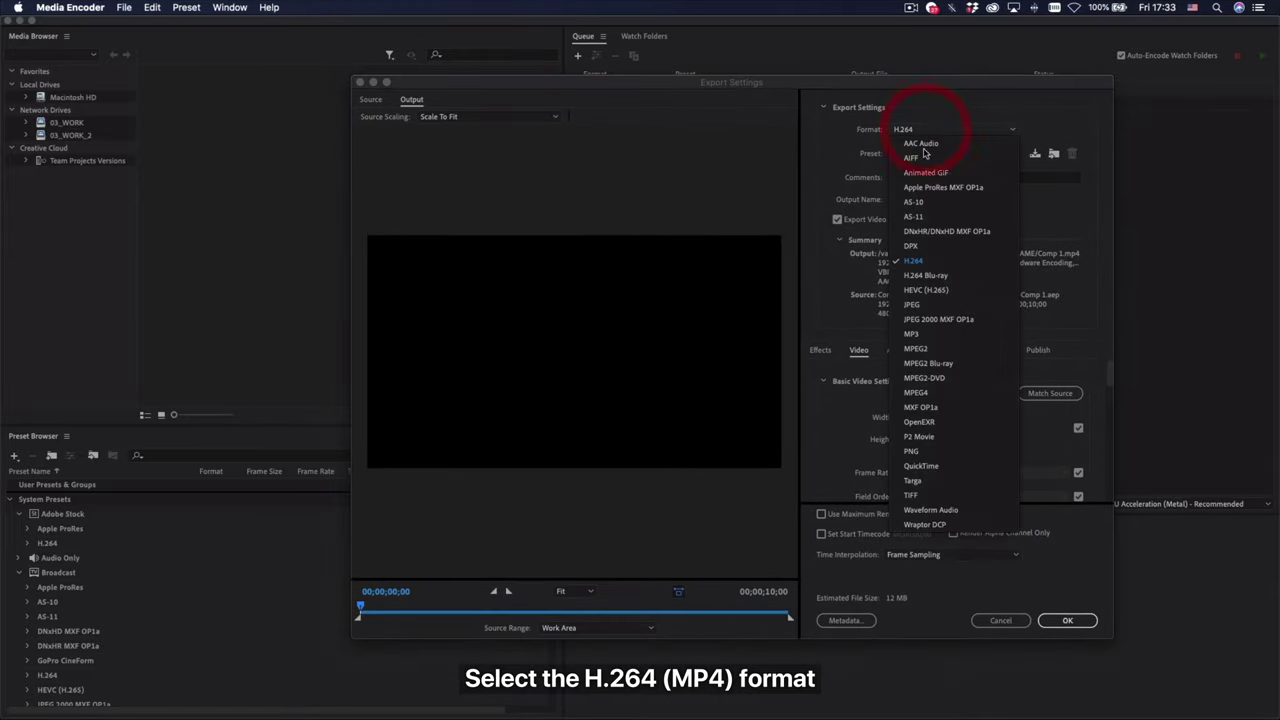
pyautogui.click(932, 262)
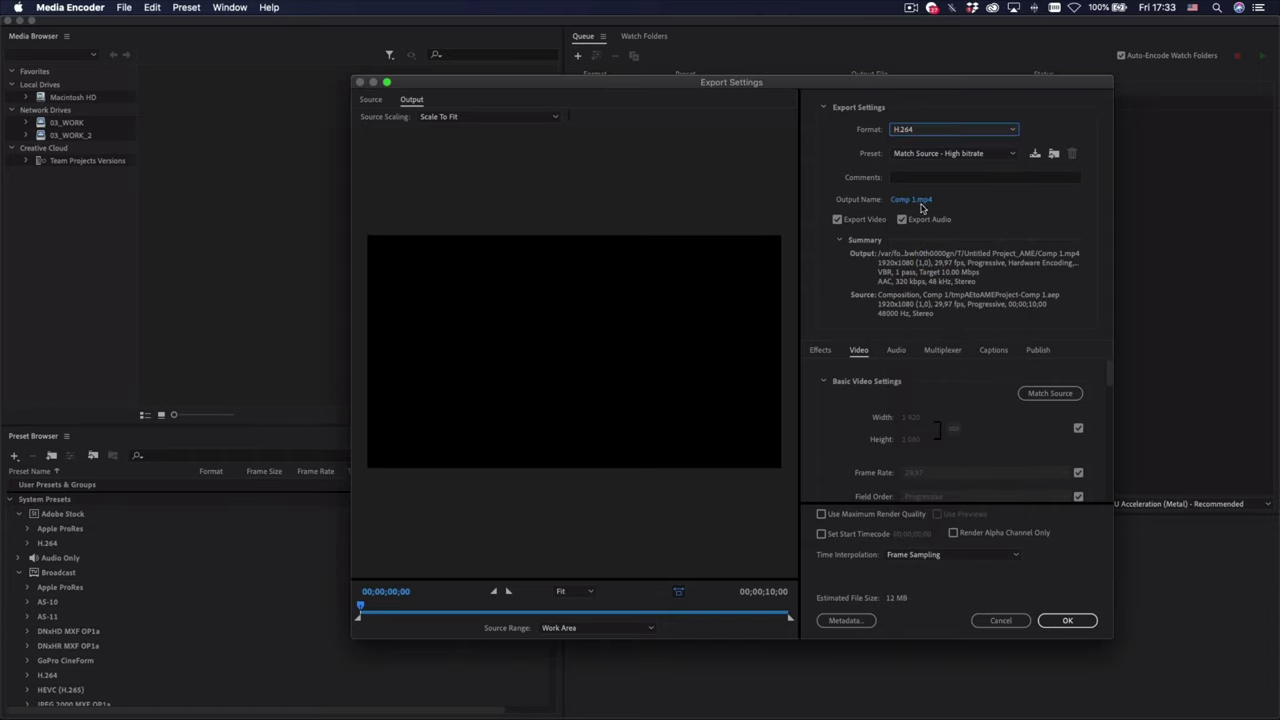
# Step: Save the output file as My_Intro_01.mp4 in the Content folder
pyautogui.click(917, 199)
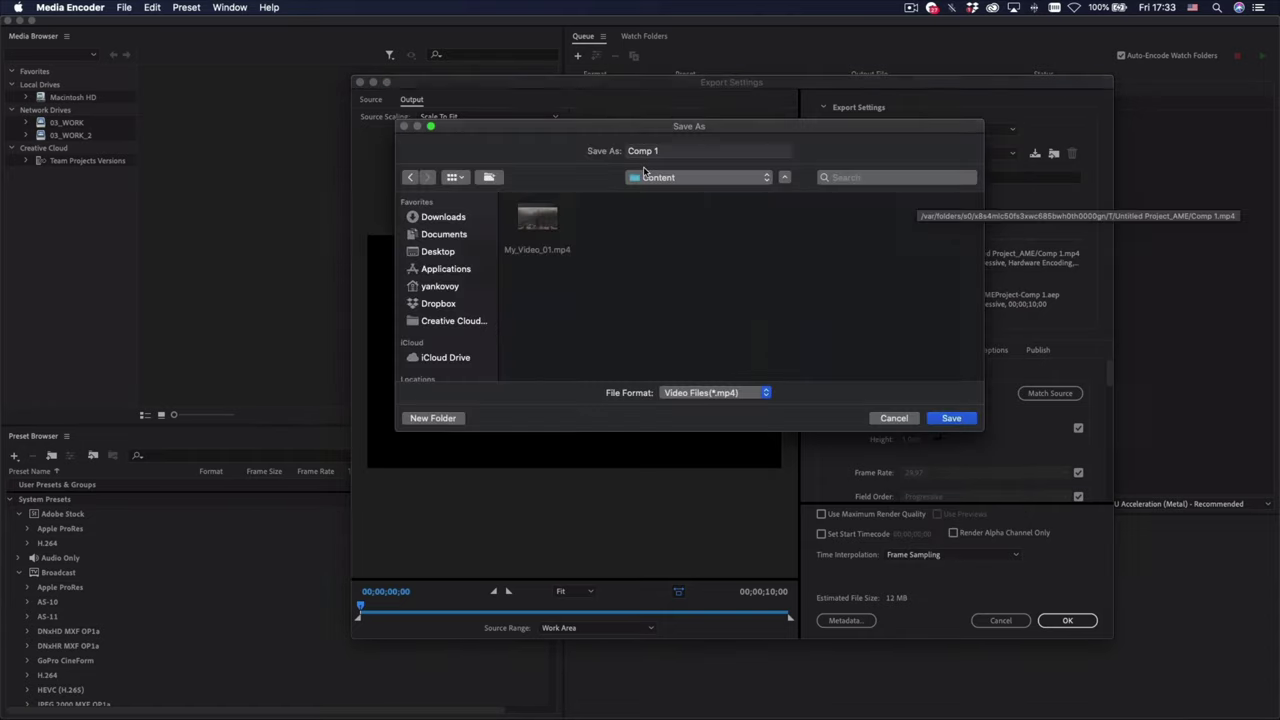
pyautogui.tripleClick(646, 151)
pyautogui.write('My_Intro_01')
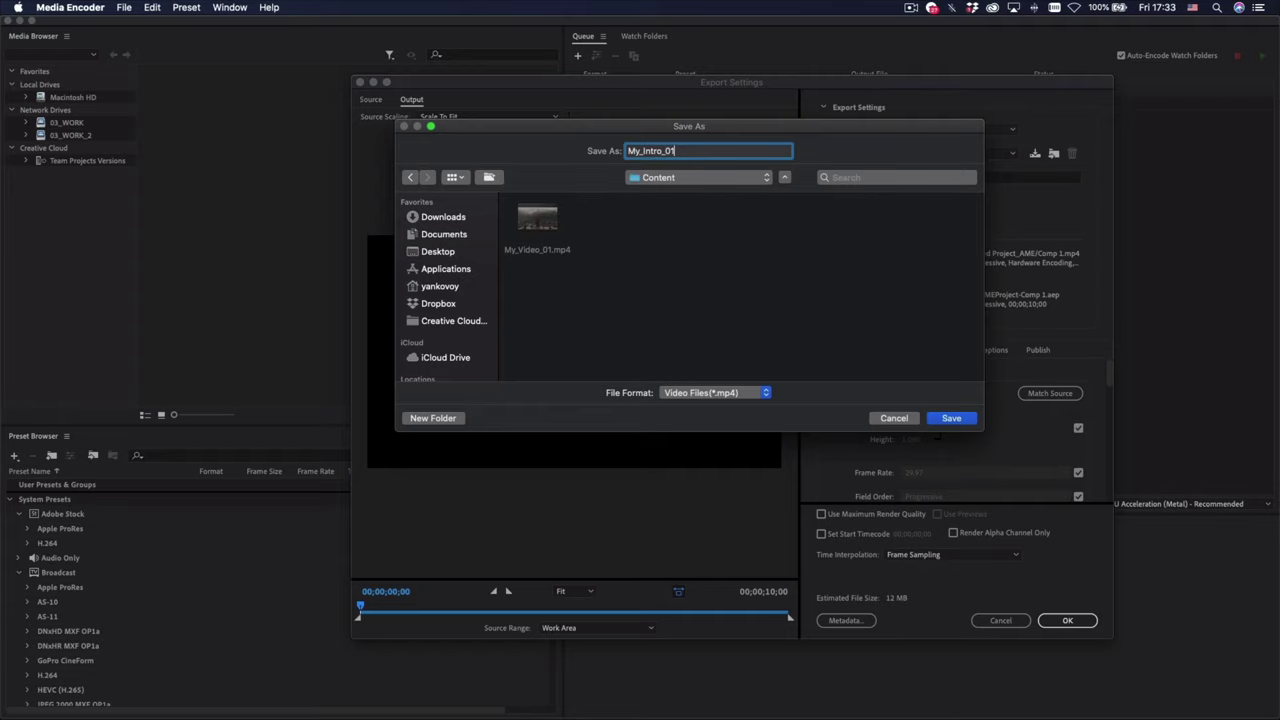
pyautogui.click(934, 418)
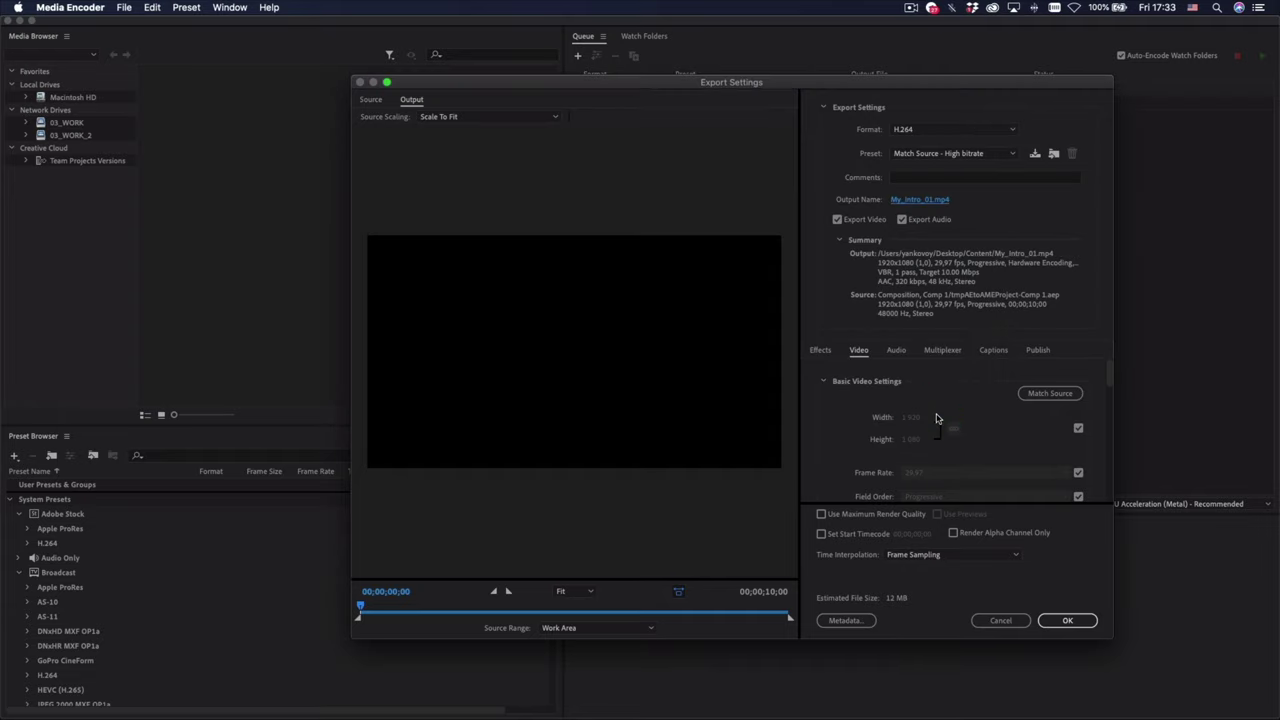
# Step: Turn on Use Maximum Render Quality, confirm the settings, and start rendering My_Intro_01.mp4
pyautogui.click(821, 515)
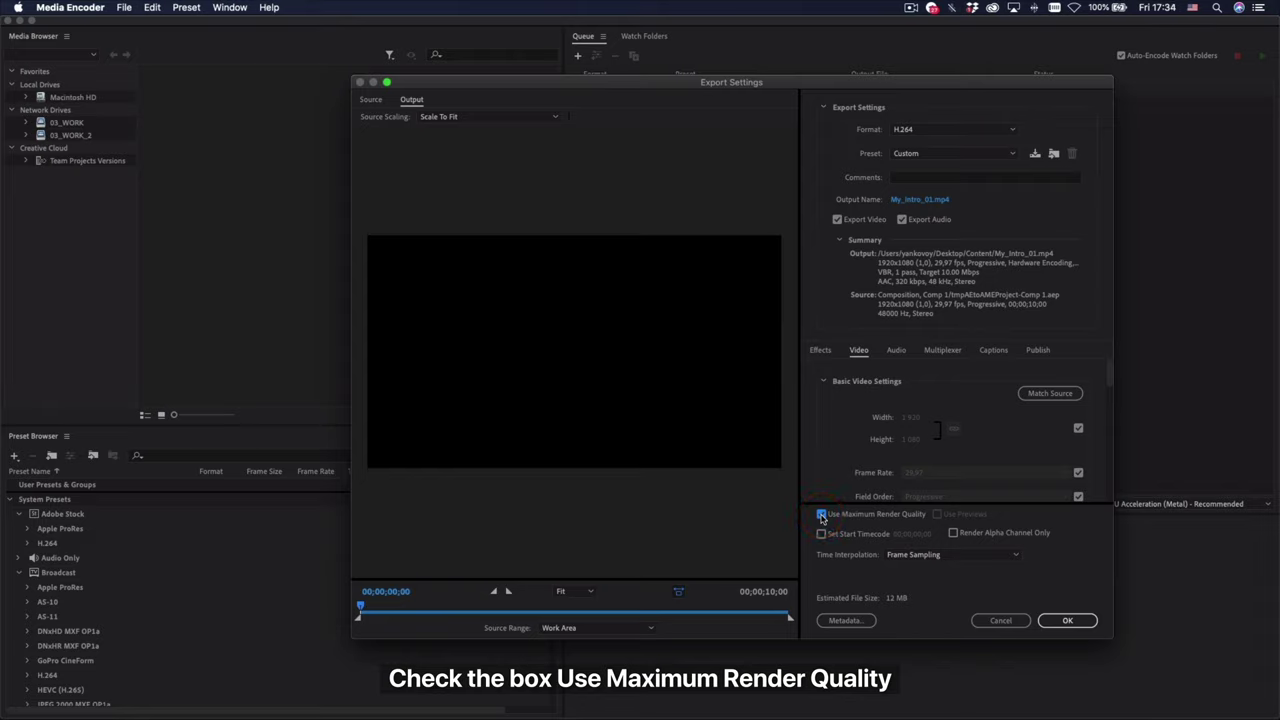
pyautogui.click(1055, 621)
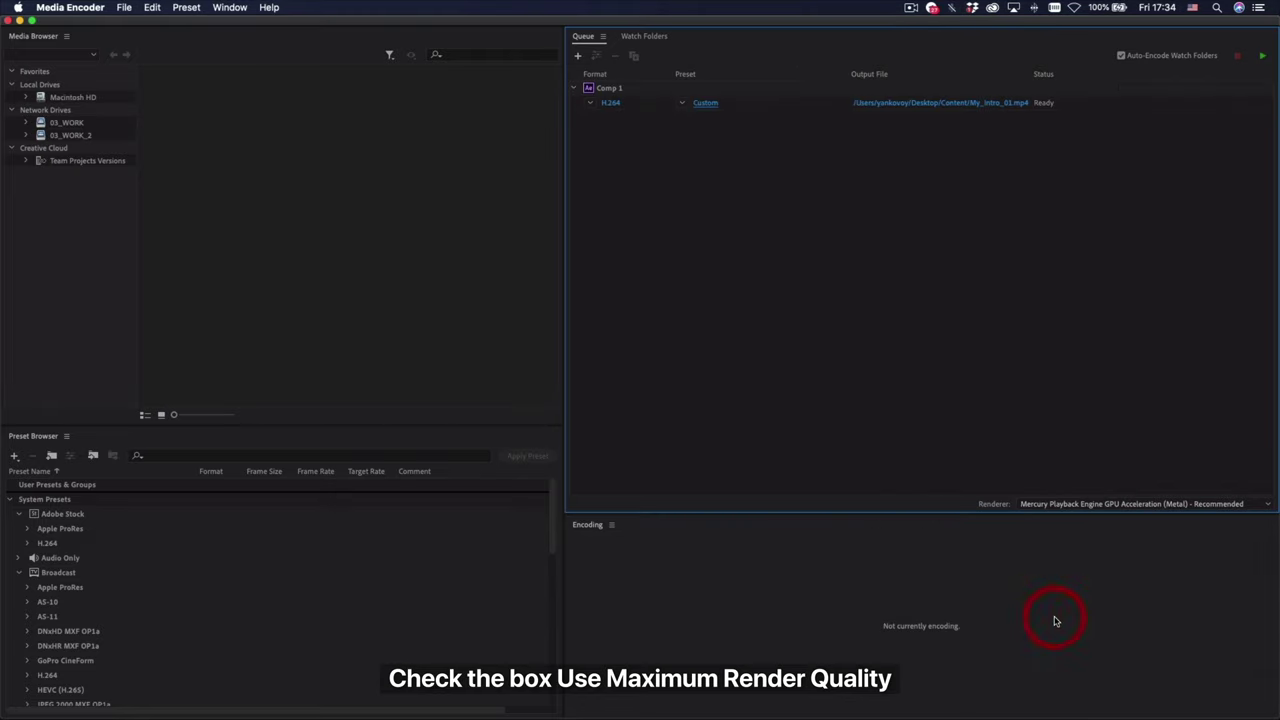
pyautogui.click(1262, 58)
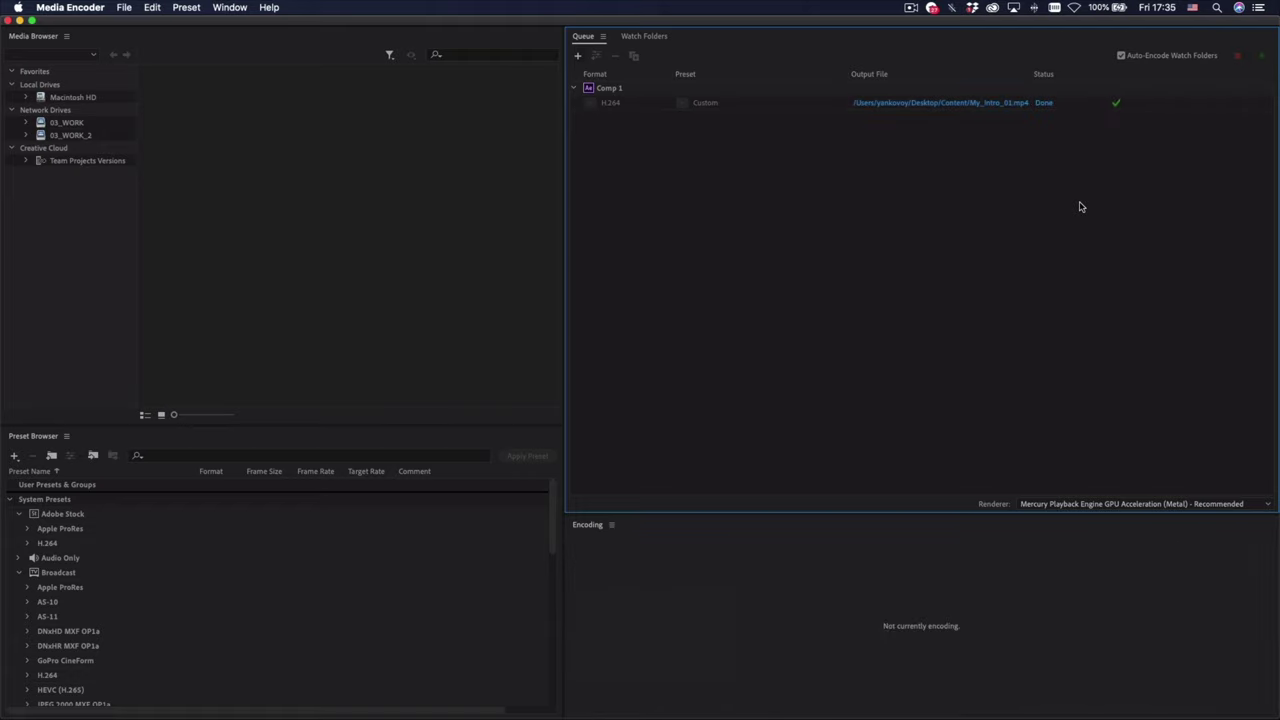
# Step: Reveal My_Intro_01.mp4 in Finder and Quick Look the rendered video
pyautogui.click(968, 106)
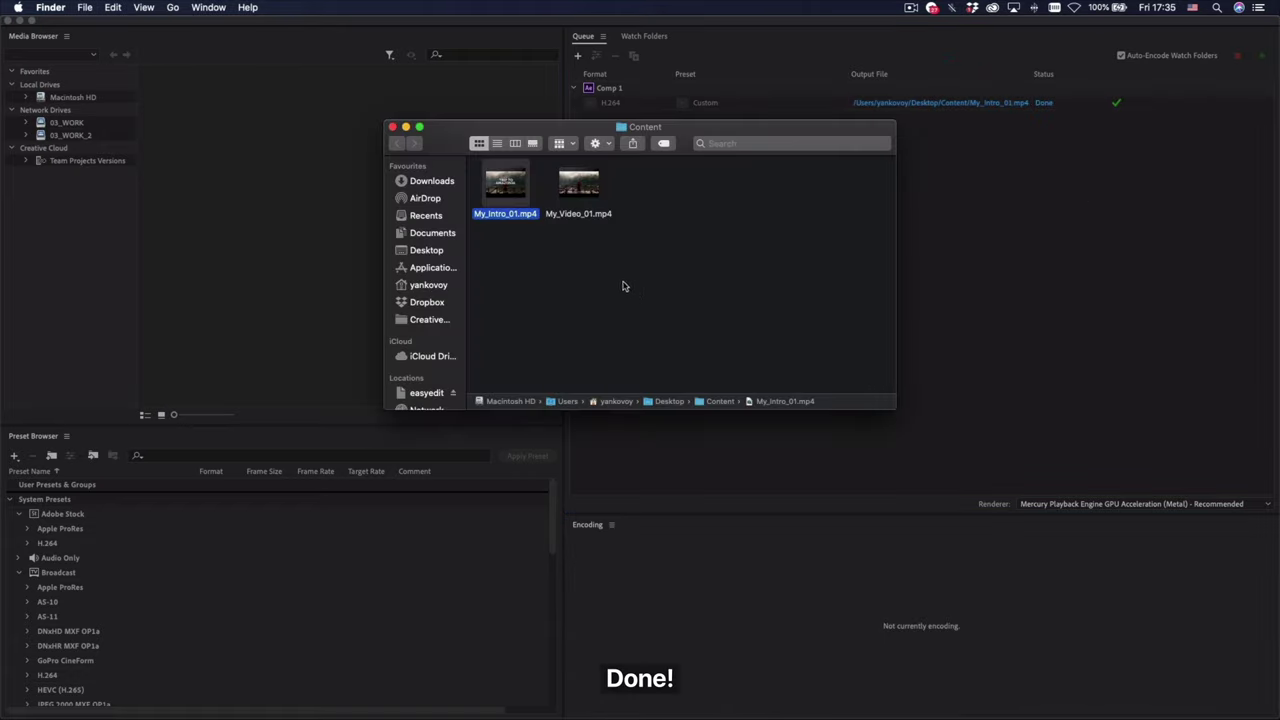
pyautogui.press('space')
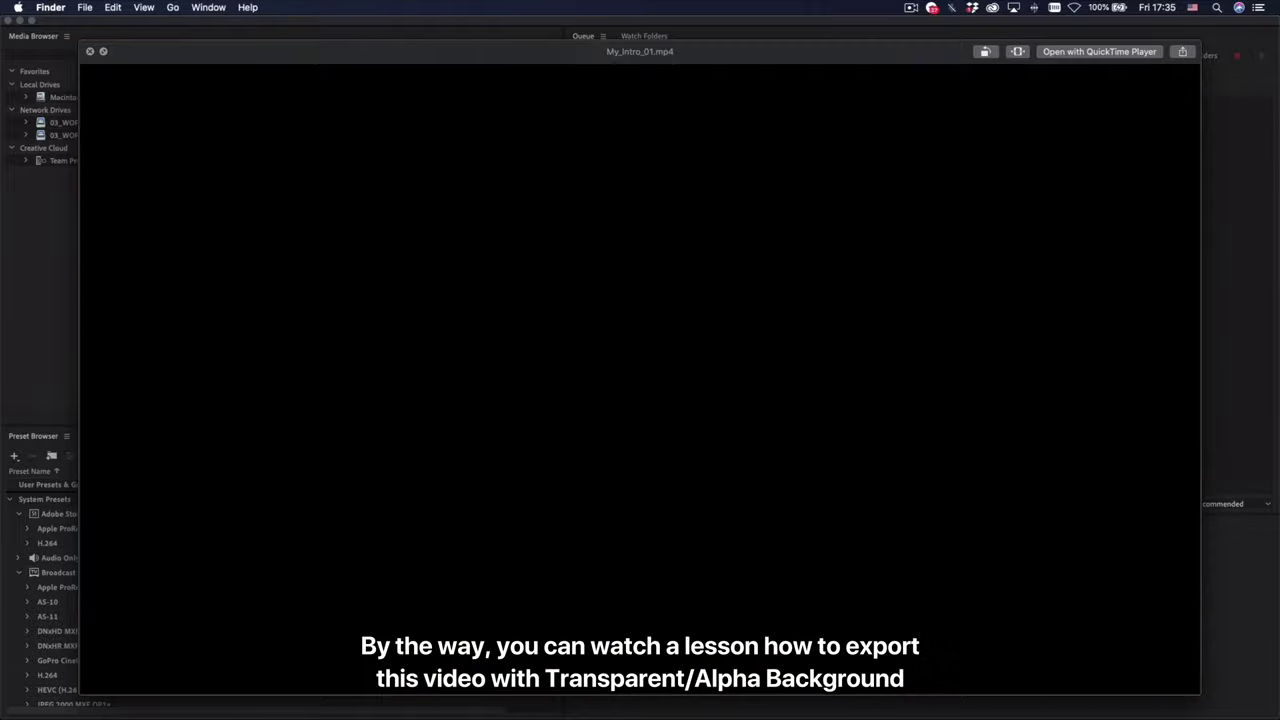
pyautogui.press('space')
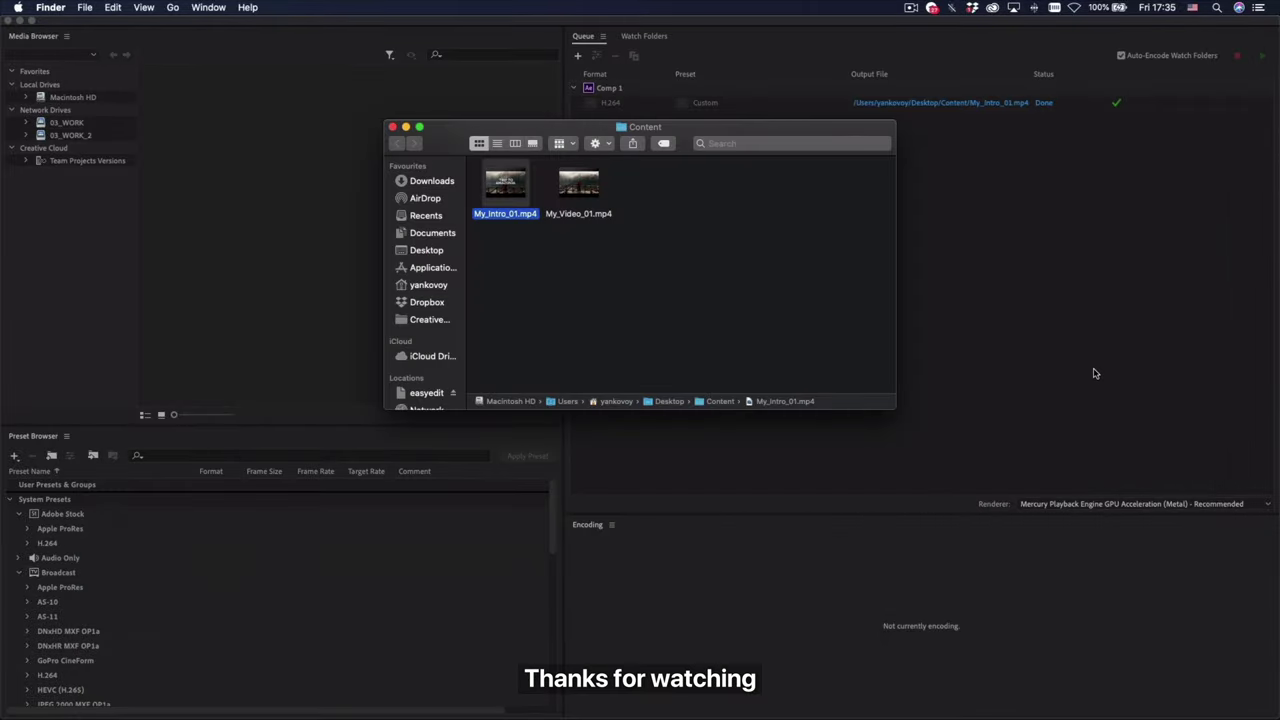